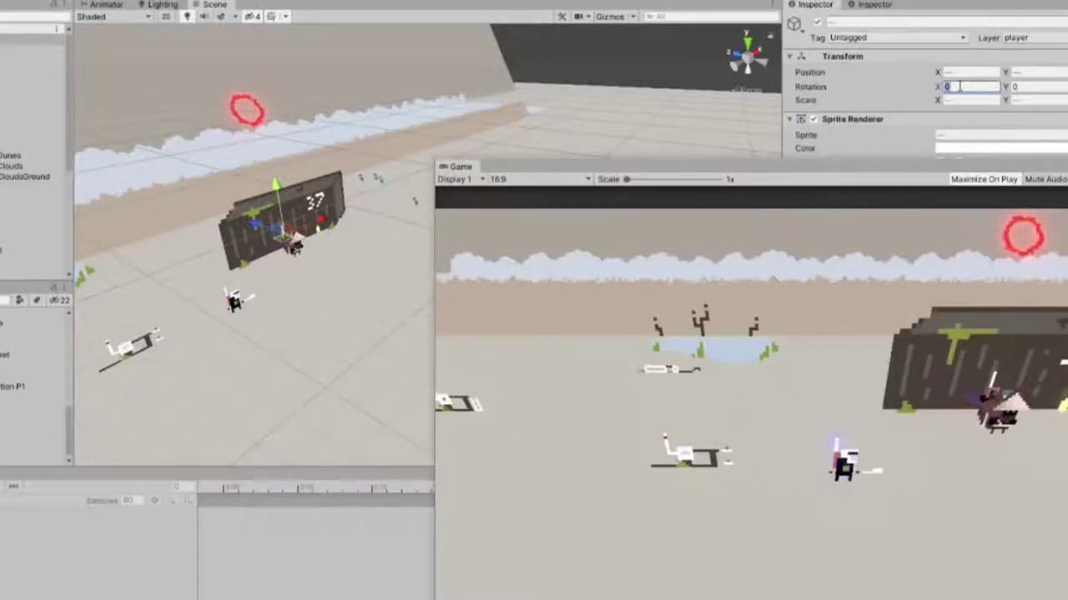
# Step: Set the X rotation of all the selected sprite objects to 30
pyautogui.write('30')
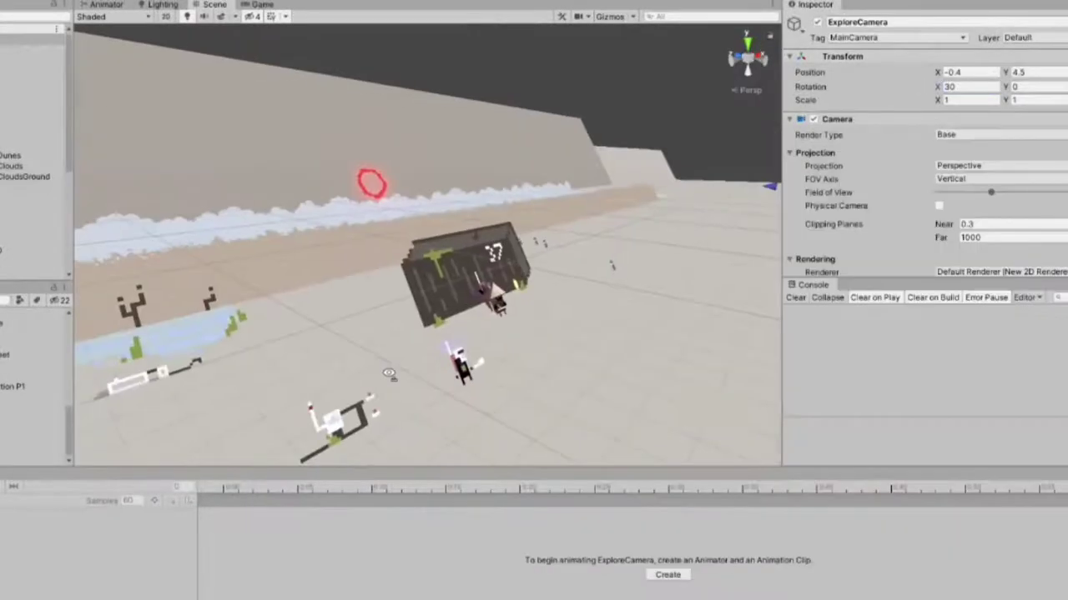
pyautogui.moveTo(100, 385); pyautogui.dragTo(568, 353, button='right')
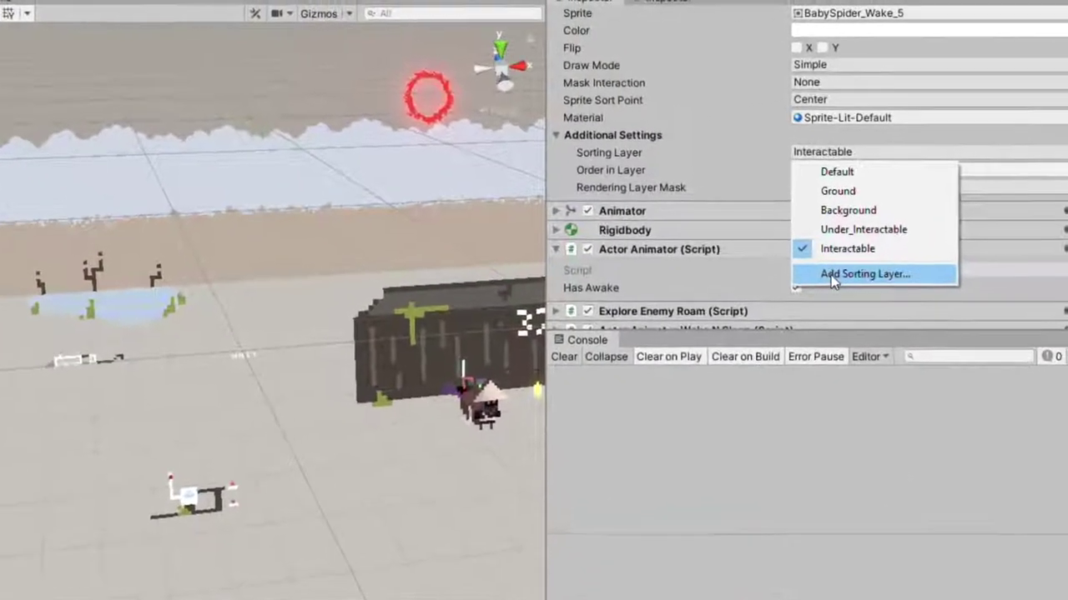
# Step: Review the sprite's sorting layer options and inspect the level's ground and background cloud sprites from several angles
pyautogui.click(935, 219)
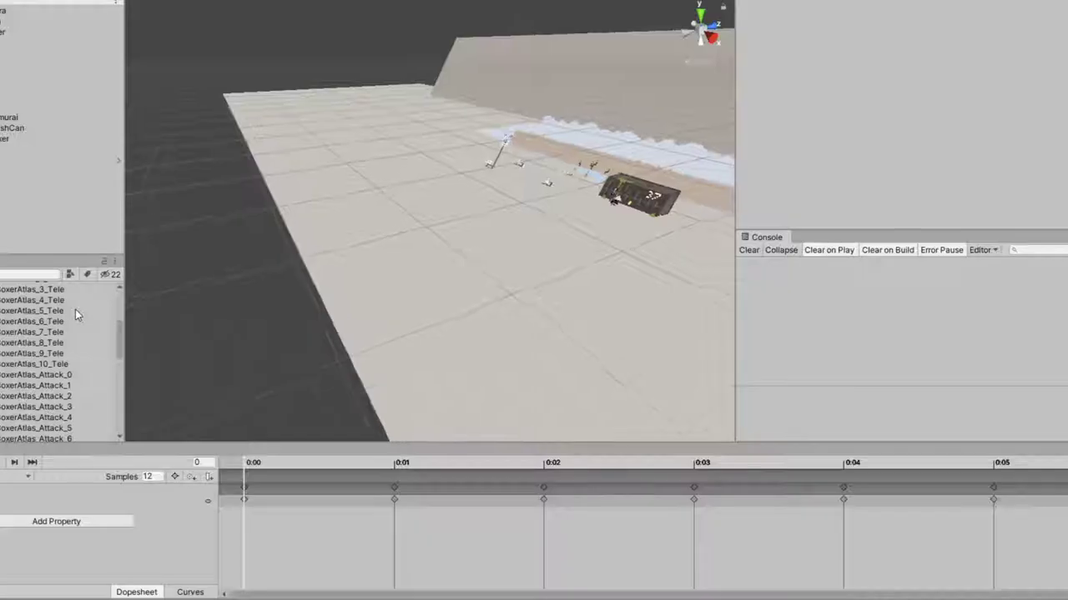
pyautogui.keyDown('alt'); pyautogui.moveTo(634, 250); pyautogui.dragTo(412, 242); pyautogui.keyUp('alt')
pyautogui.click(409, 244)
pyautogui.moveTo(407, 245); pyautogui.dragTo(116, 264, button='right')
pyautogui.moveTo(269, 264); pyautogui.dragTo(276, 265, button='right')
pyautogui.keyDown('alt'); pyautogui.moveTo(276, 265); pyautogui.dragTo(538, 249); pyautogui.keyUp('alt')
pyautogui.moveTo(419, 211); pyautogui.dragTo(507, 164, button='right')
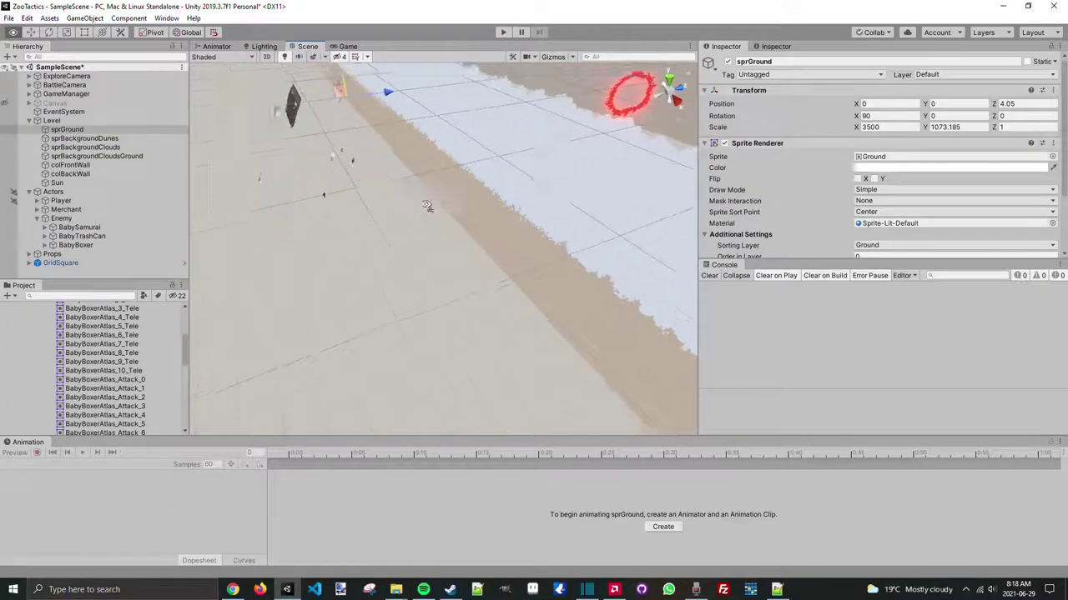
pyautogui.keyDown('alt'); pyautogui.moveTo(507, 163); pyautogui.dragTo(408, 298); pyautogui.keyUp('alt')
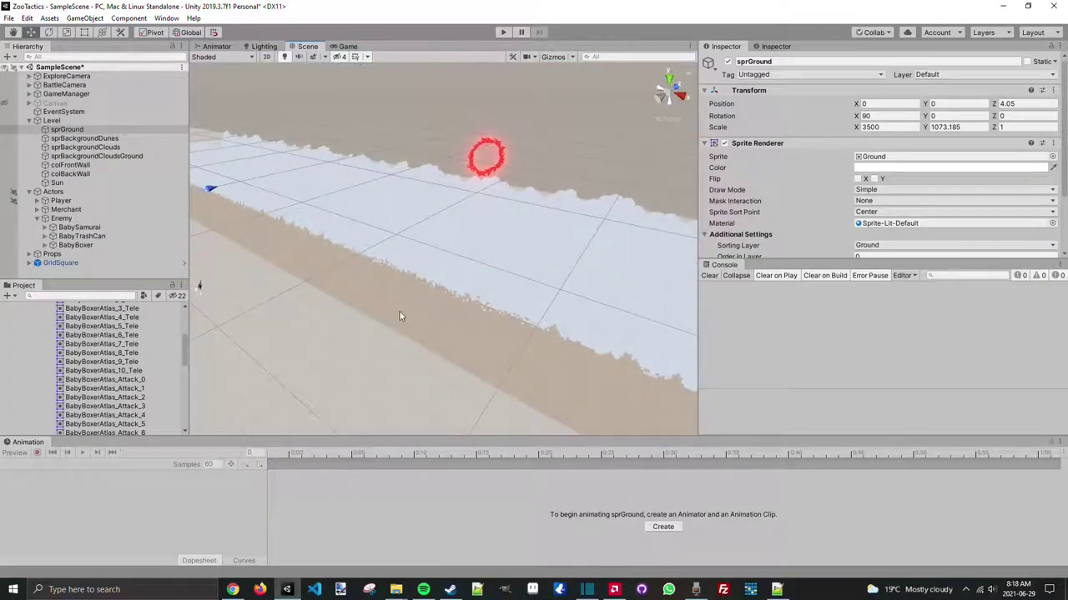
pyautogui.click(408, 298)
pyautogui.click(420, 187)
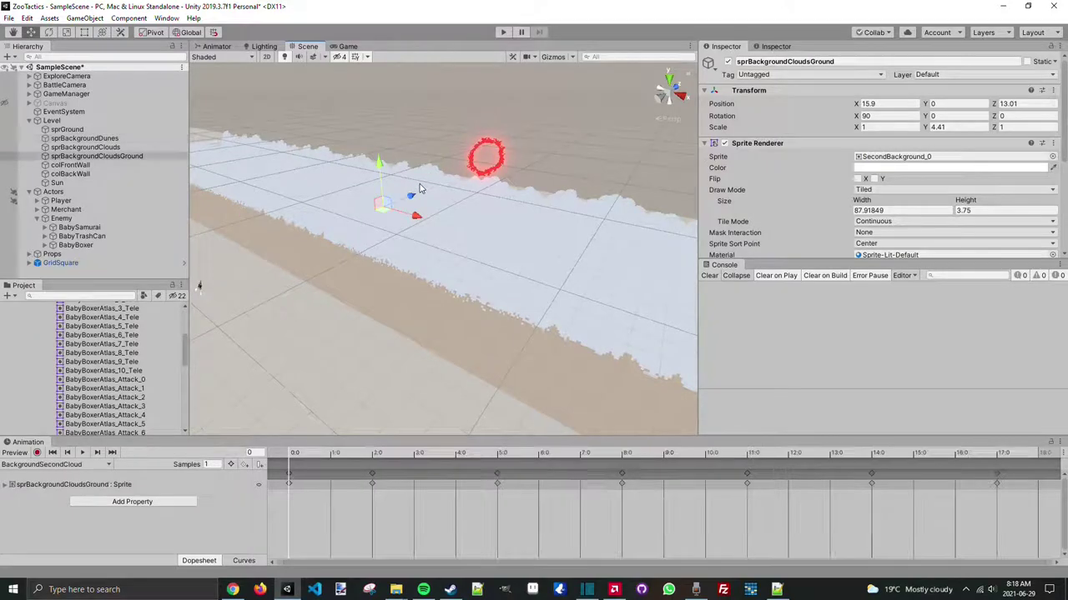
pyautogui.click(480, 148)
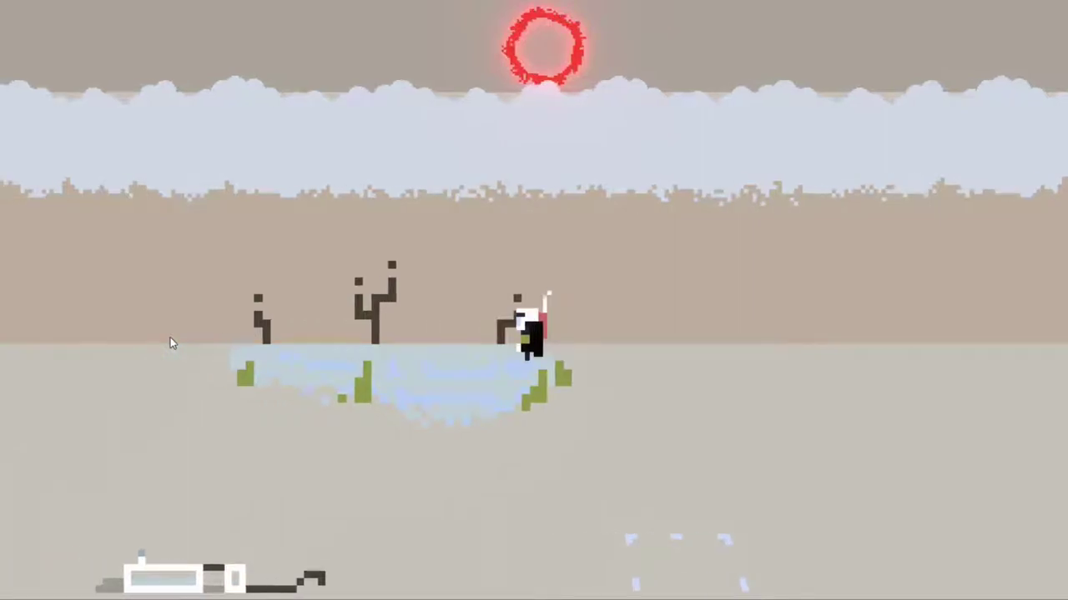
# Step: Play-test the exploration scene by walking the player around the lake and past the enemies
pyautogui.press('a')
pyautogui.press('d')
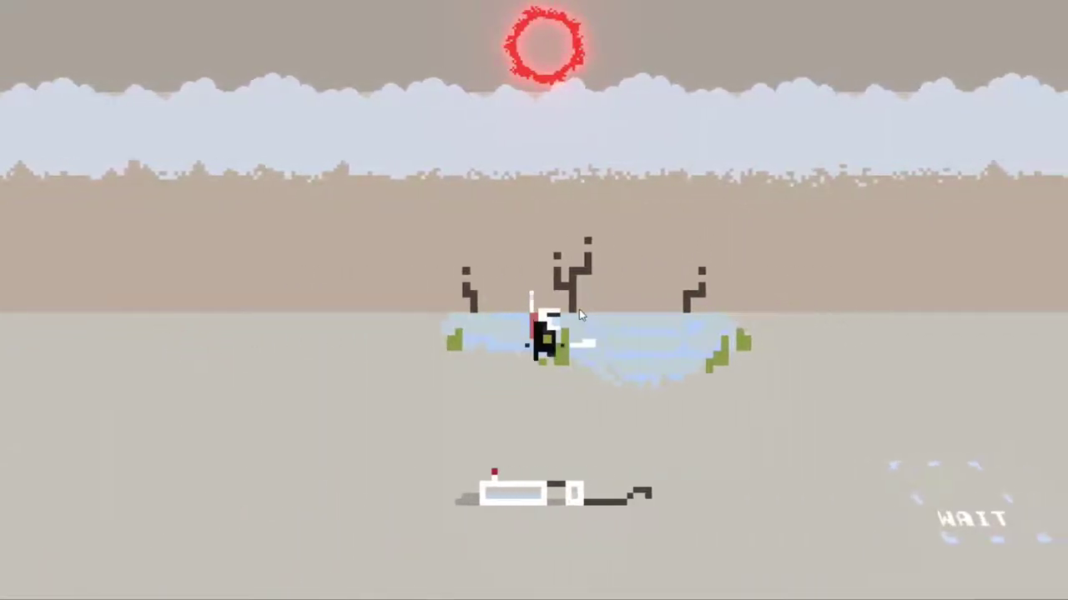
pyautogui.press('w')
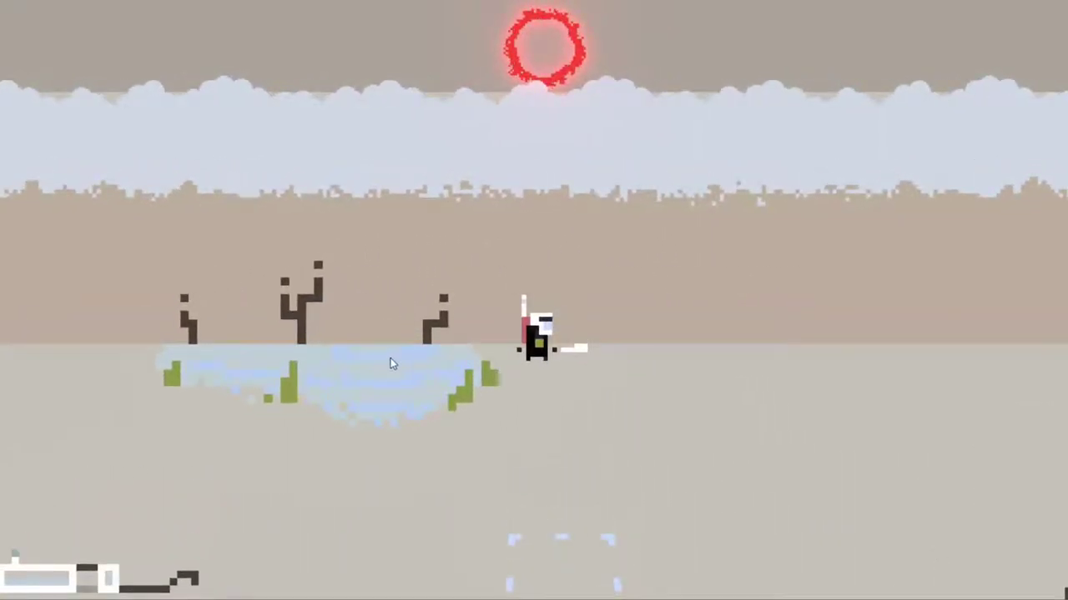
pyautogui.press('d')
pyautogui.press('a')
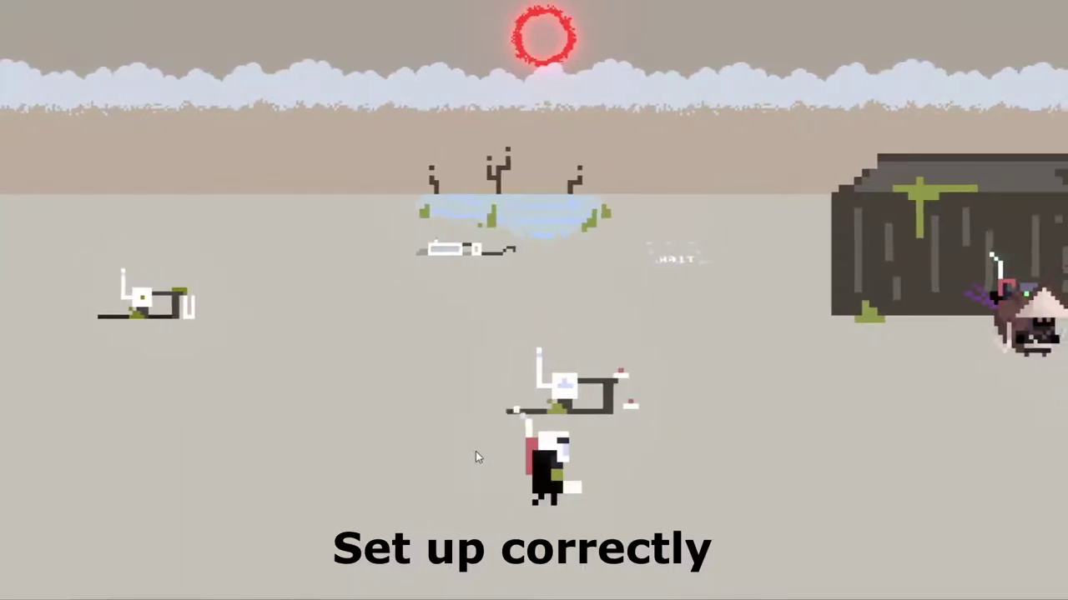
pyautogui.press('d')
pyautogui.press('w')
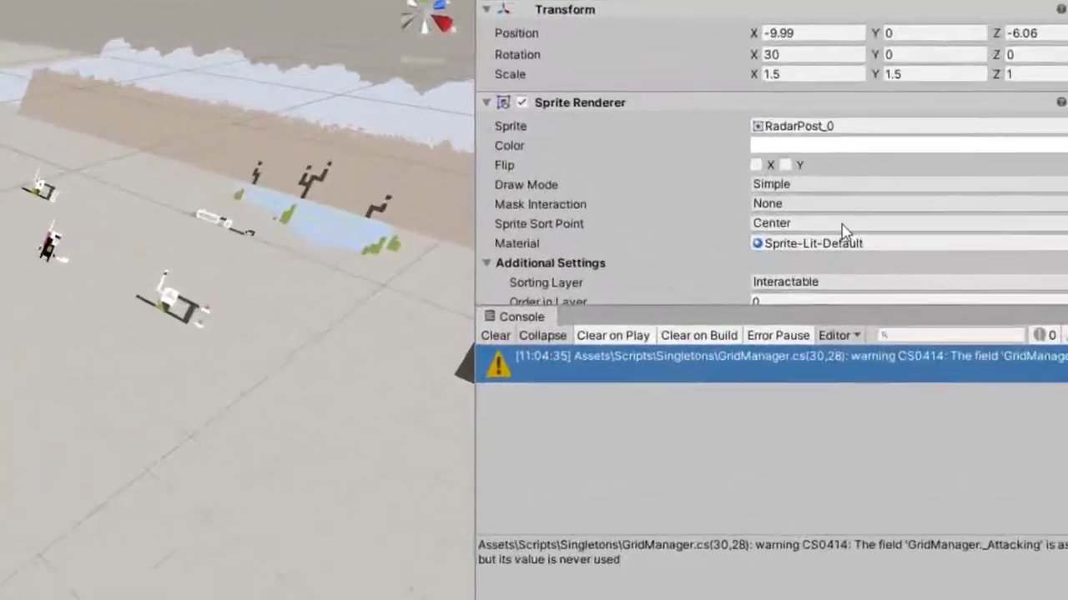
# Step: Set the Sprite Sort Point of RadarPost_0 to Pivot
pyautogui.click(867, 186)
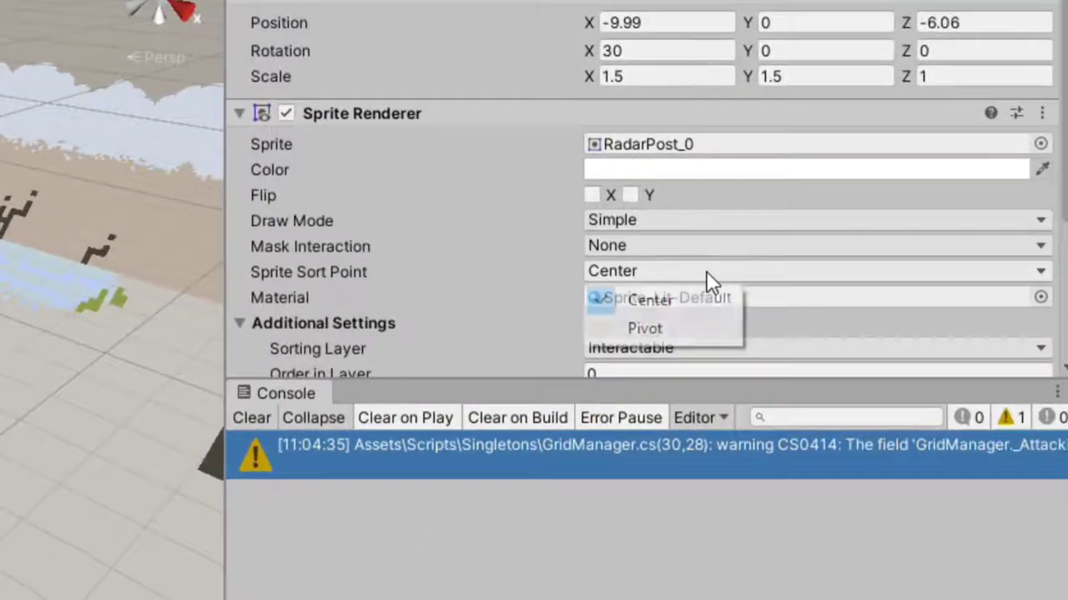
pyautogui.click(656, 326)
# Step: Run the game and walk the player around the radar post to check the sprite sorting
pyautogui.hotkey('ctrl', 'p')
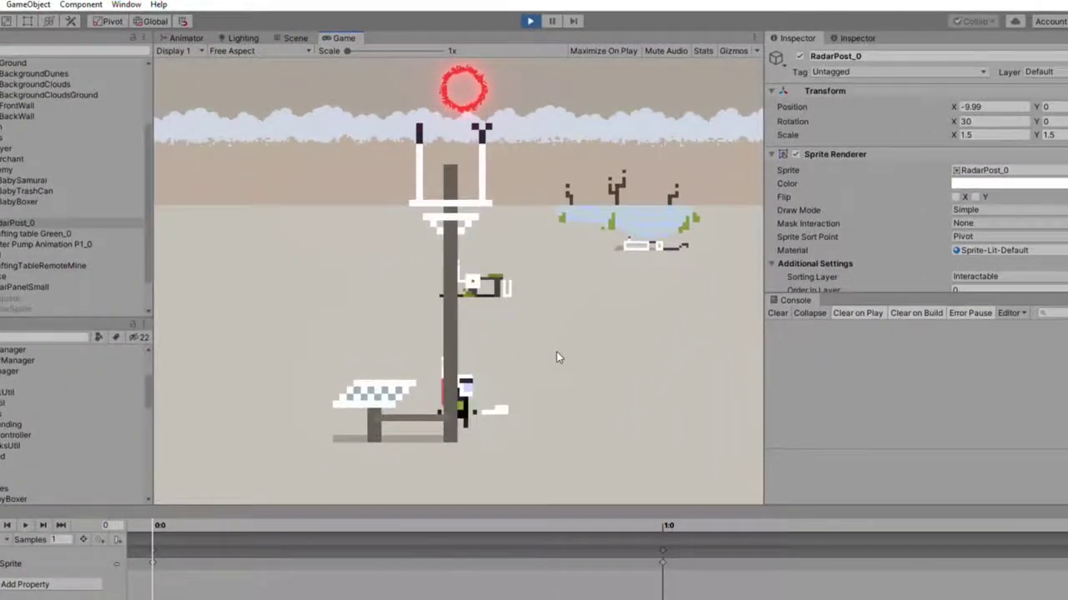
pyautogui.press('s')
pyautogui.press('a')
pyautogui.press('w')
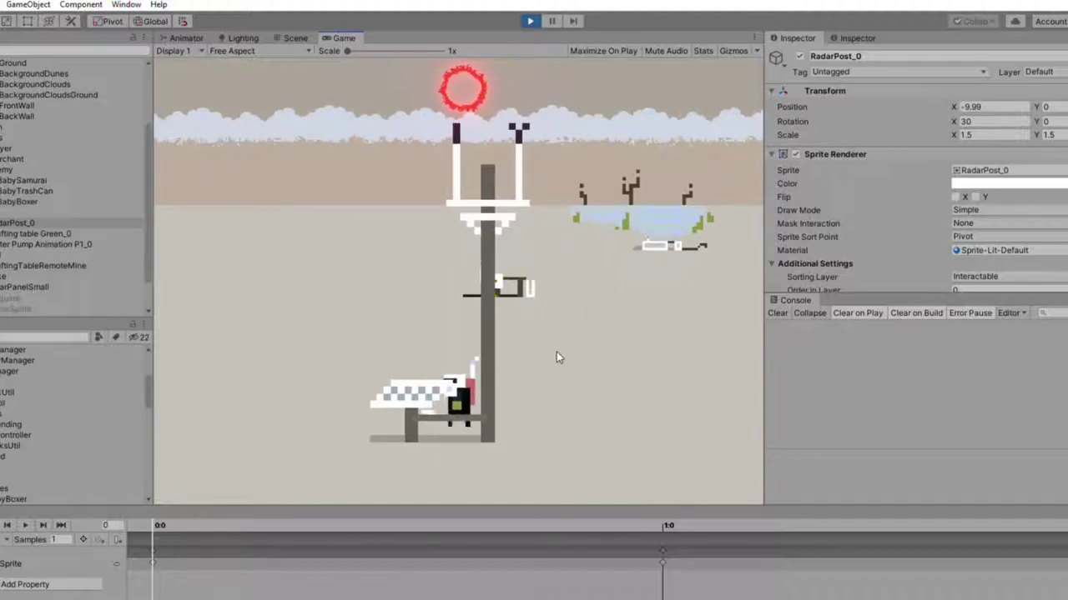
pyautogui.press('s')
pyautogui.press('d')
pyautogui.press('w')
pyautogui.press('d')
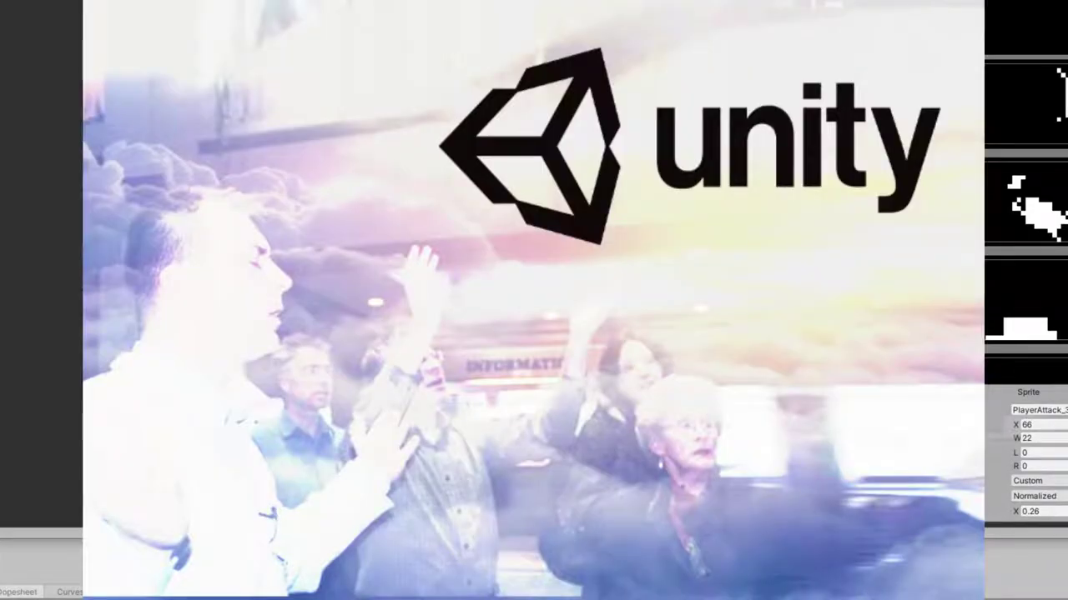
# Step: Enlarge the sprite rectangle of the first frame in the upper row of the player atlas to fill its grid cell
pyautogui.click(410, 387)
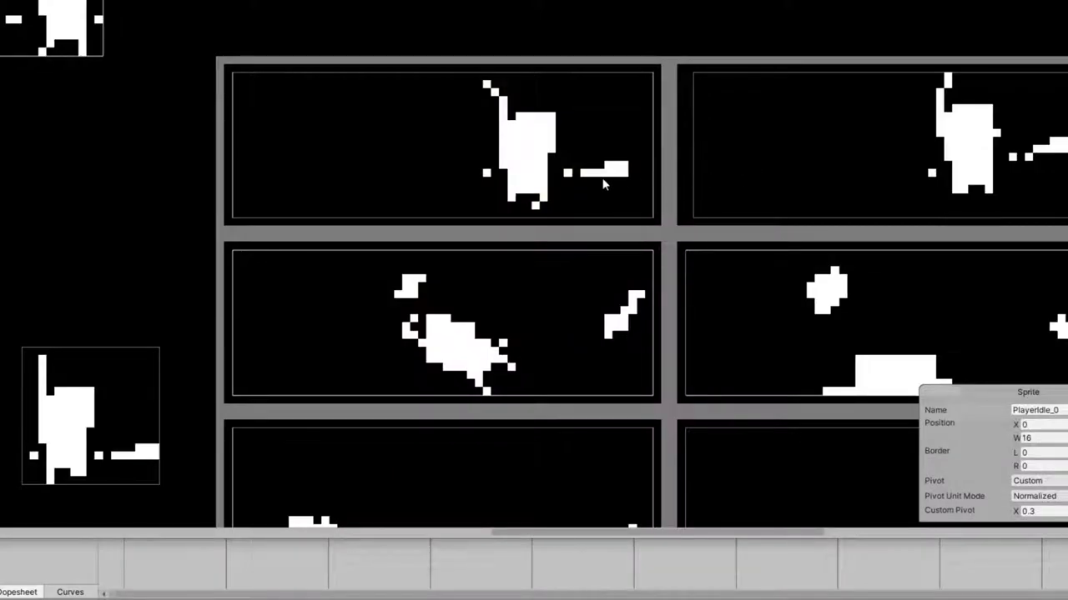
pyautogui.scroll(-2, 366, 165)
pyautogui.moveTo(419, 145); pyautogui.dragTo(365, 165, button='middle')
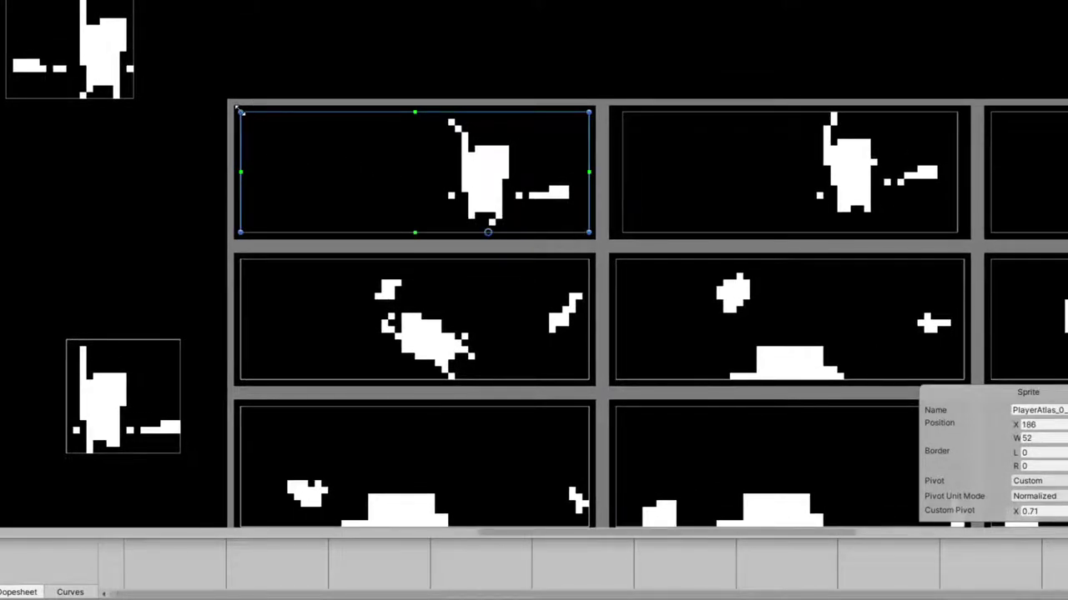
pyautogui.moveTo(237, 109); pyautogui.dragTo(234, 107)
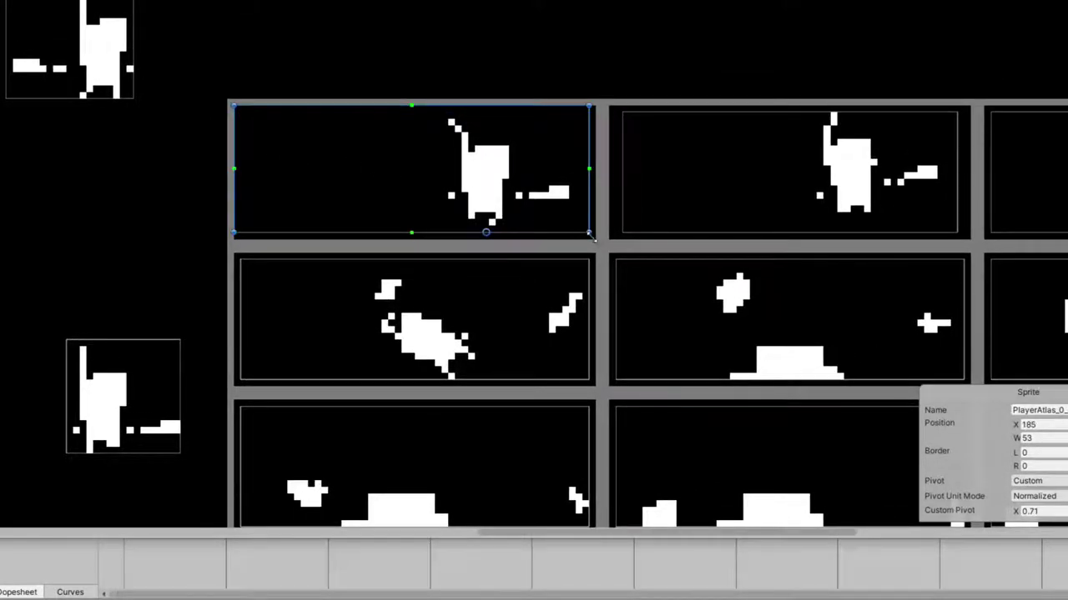
pyautogui.moveTo(591, 236); pyautogui.dragTo(595, 240)
# Step: Enlarge the sprite rectangle of the second frame in the player atlas to fill its grid cell
pyautogui.click(660, 130)
pyautogui.moveTo(622, 114); pyautogui.dragTo(615, 106)
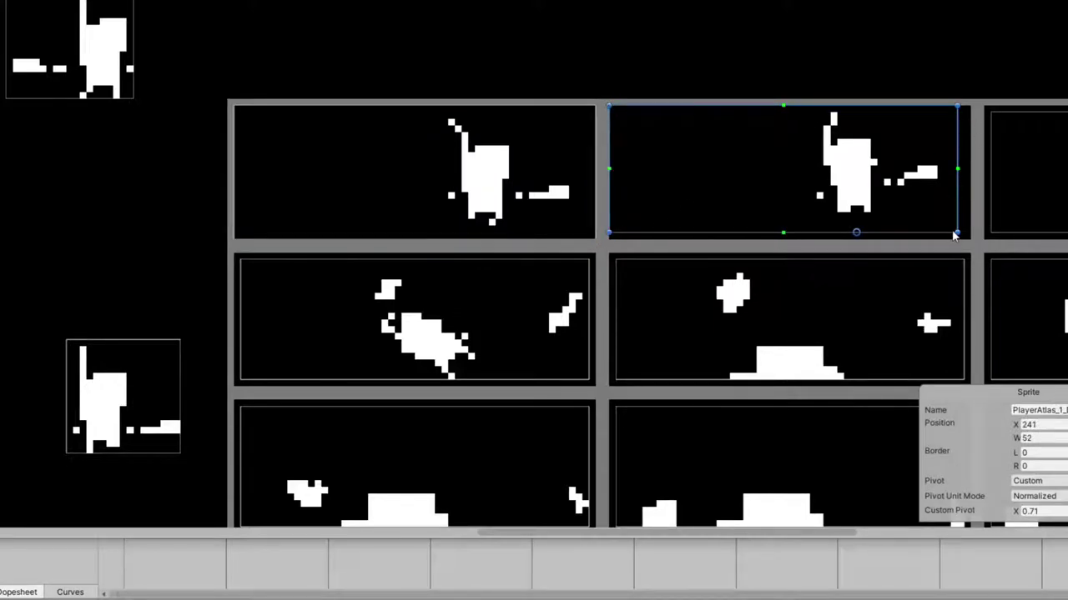
pyautogui.moveTo(955, 230); pyautogui.dragTo(973, 240)
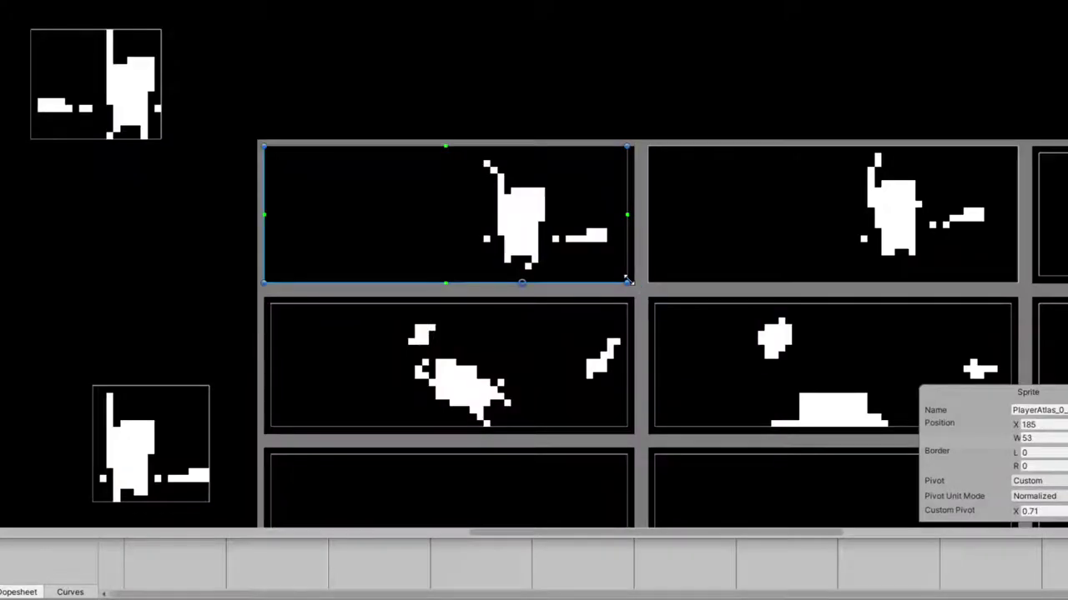
# Step: Shrink the first player atlas frame's rectangle to leave a margin inside its cell and adjust the upper-left corner of the second frame's rectangle
pyautogui.moveTo(629, 281); pyautogui.dragTo(627, 274)
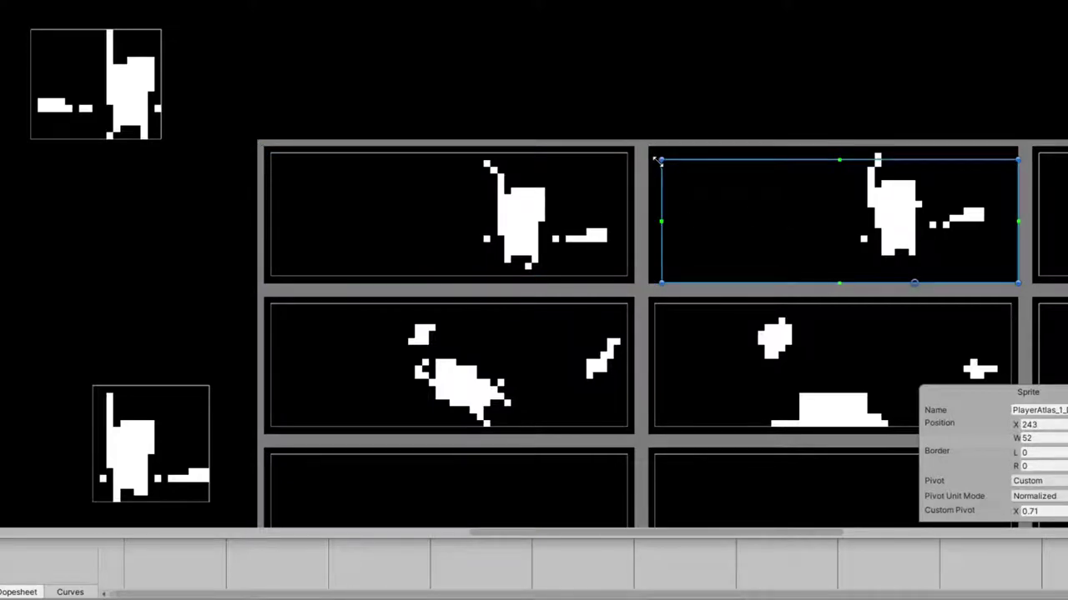
pyautogui.moveTo(658, 160); pyautogui.dragTo(652, 153)
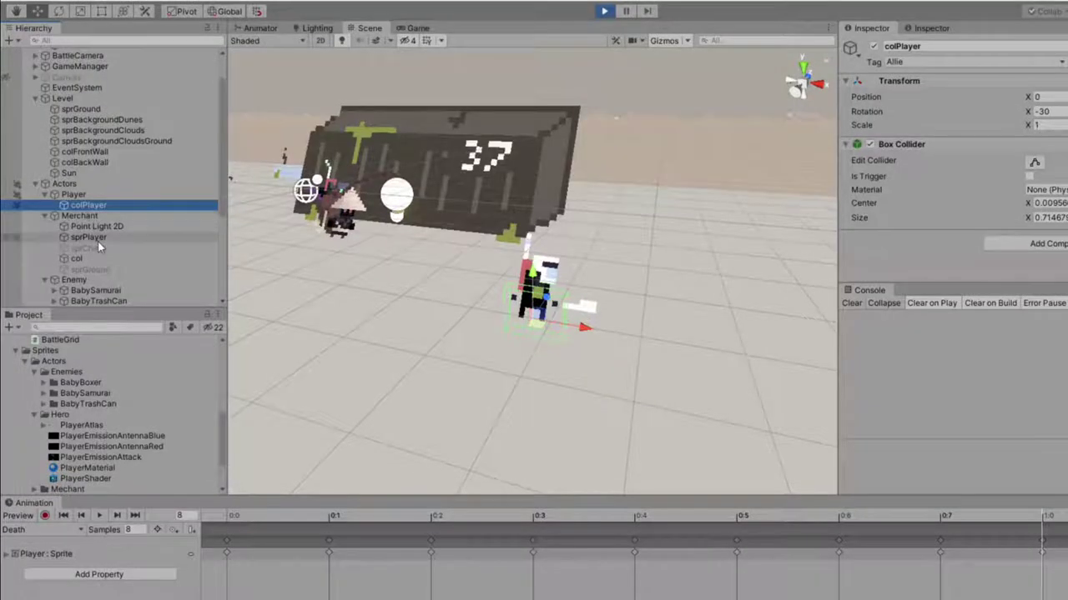
# Step: Compare the merchant's collider and sprite objects with the player's collider, and look through the scene's props
pyautogui.click(87, 257)
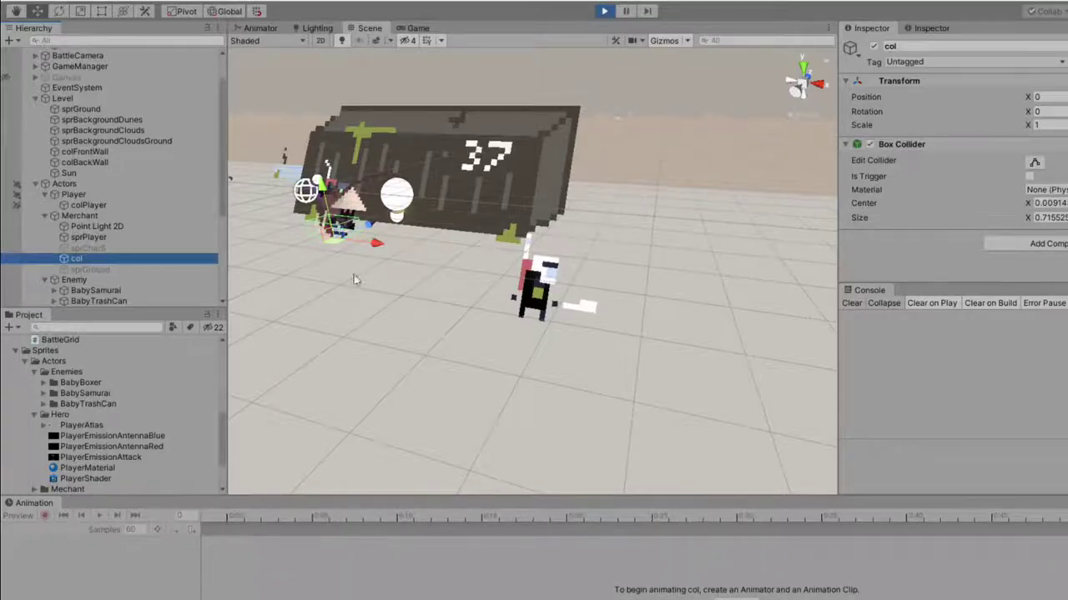
pyautogui.click(97, 207)
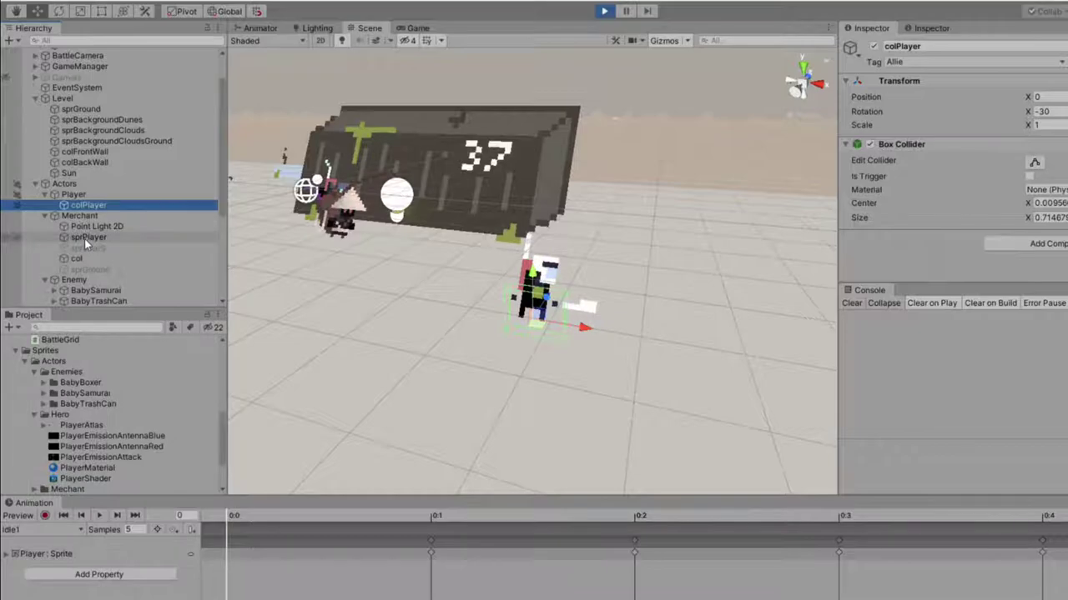
pyautogui.click(84, 237)
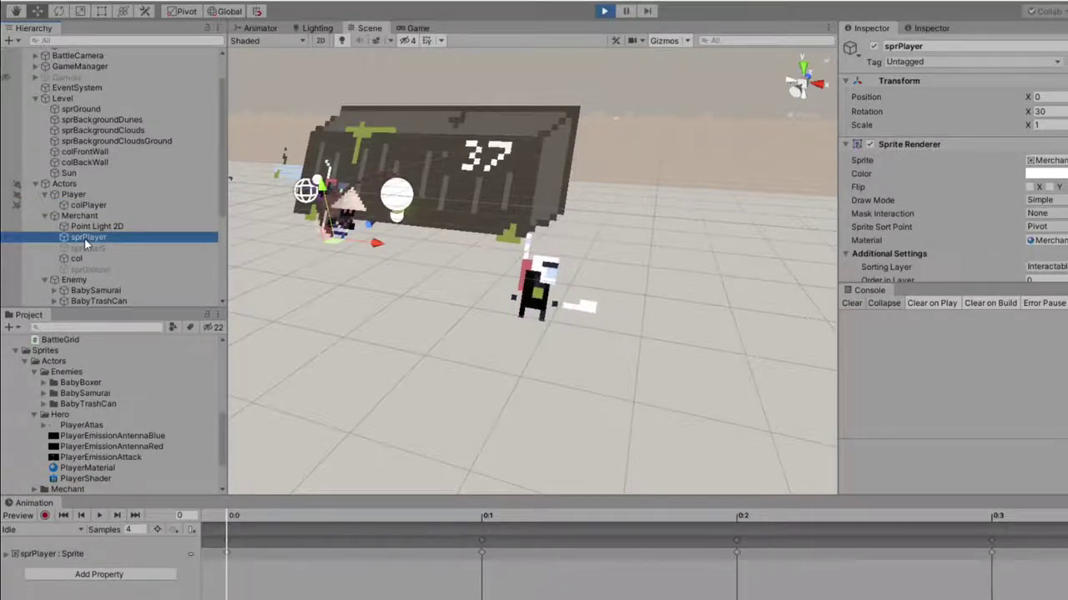
pyautogui.scroll(-4, 116, 245)
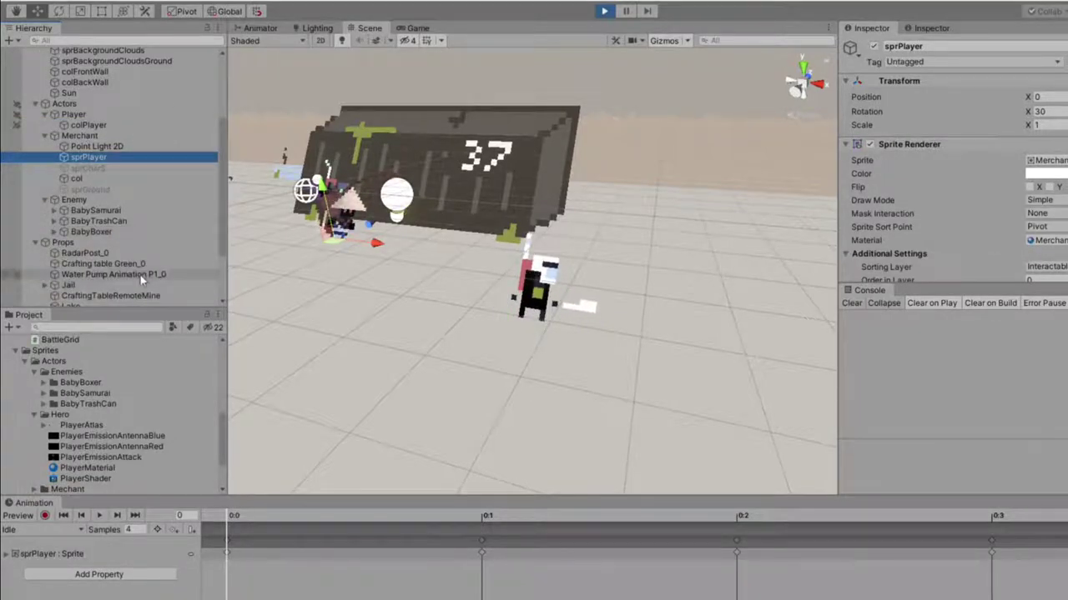
pyautogui.click(497, 193)
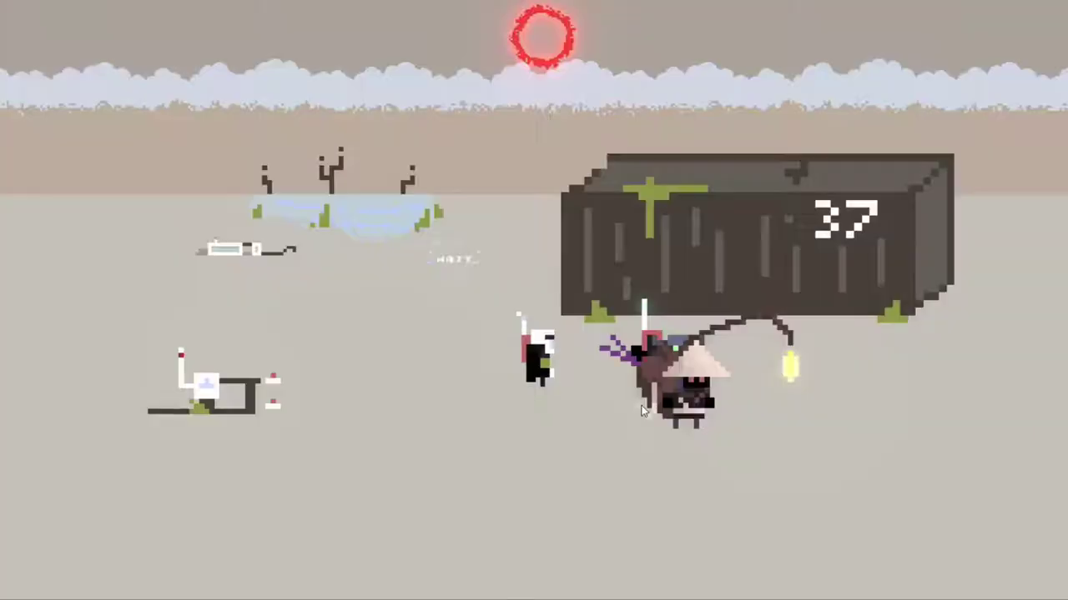
# Step: Walk the player around the merchant in the running game to test the interaction
pyautogui.press('d')
pyautogui.press('w')
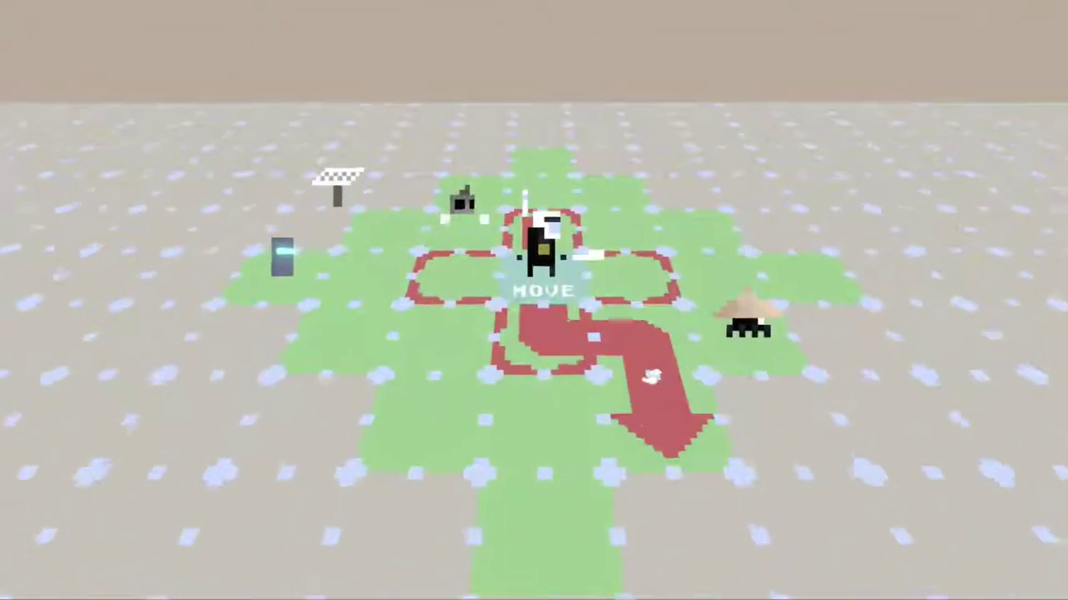
# Step: Play-test the grid battle by moving the player across tiles, attacking and trying the wait action beside the enemies
pyautogui.click(566, 306)
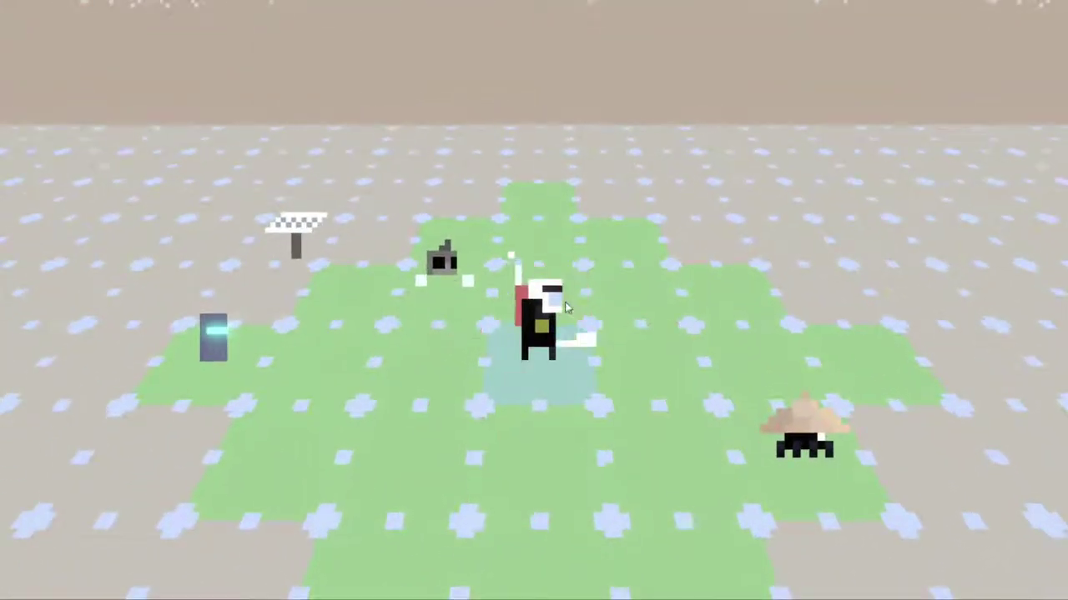
pyautogui.click(421, 358)
pyautogui.click(528, 393)
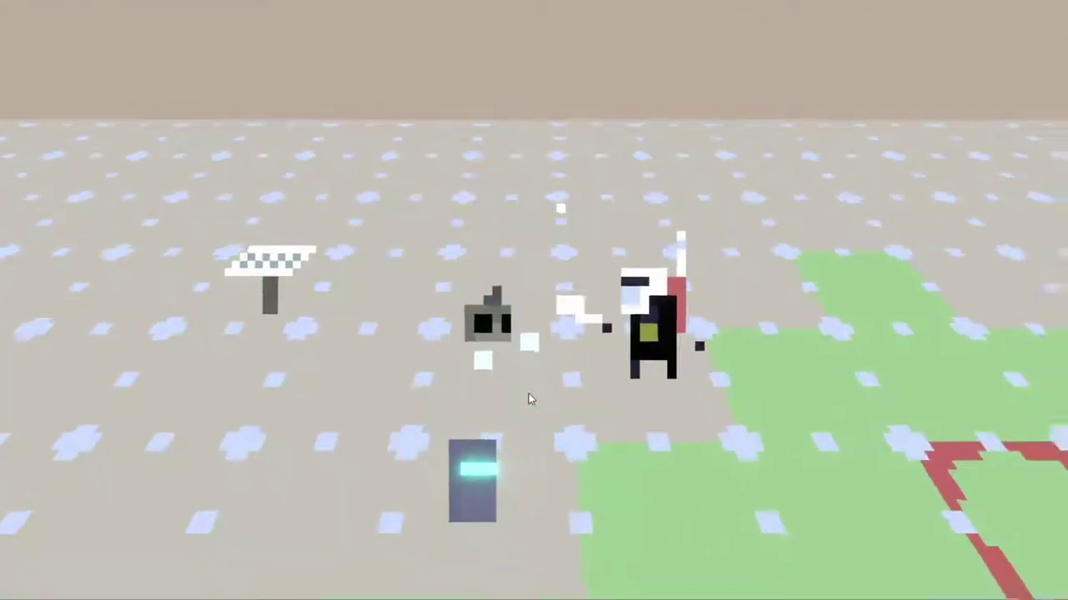
pyautogui.press('Up')
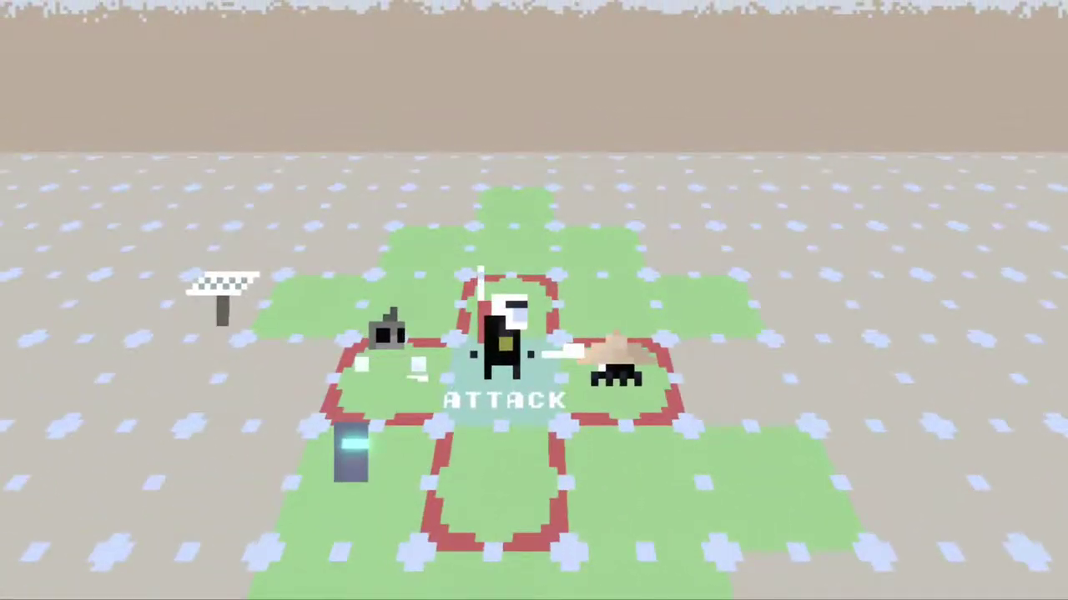
pyautogui.press('Down')
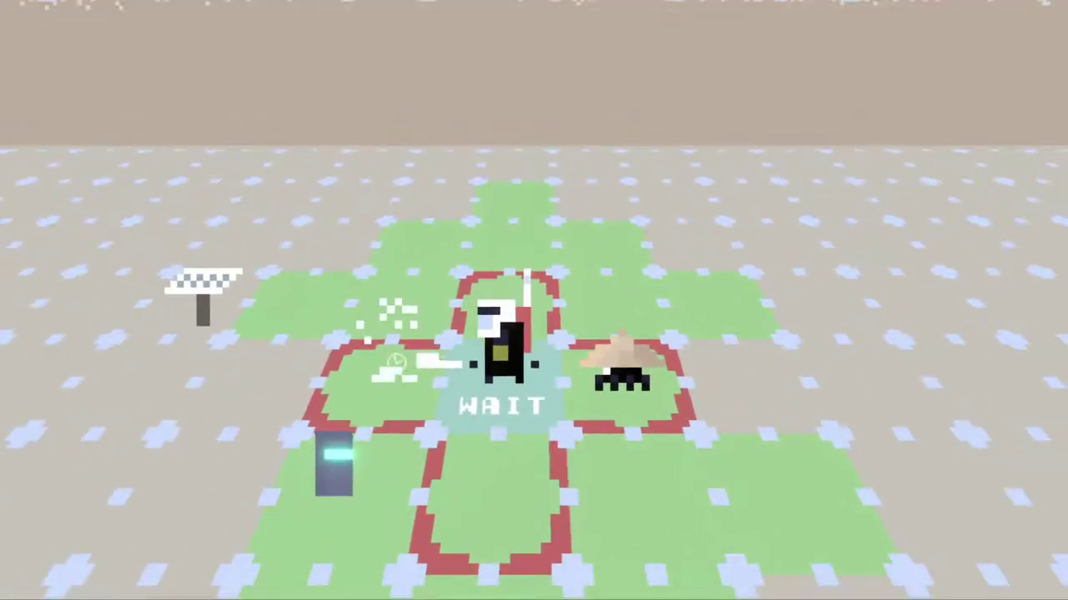
pyautogui.press('Down')
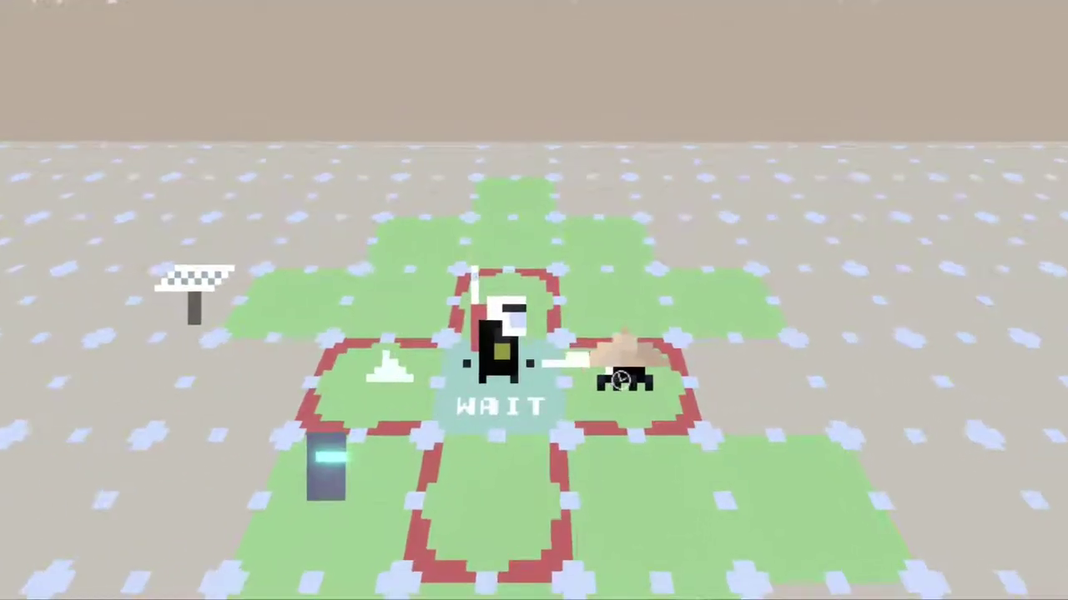
pyautogui.press('Down')
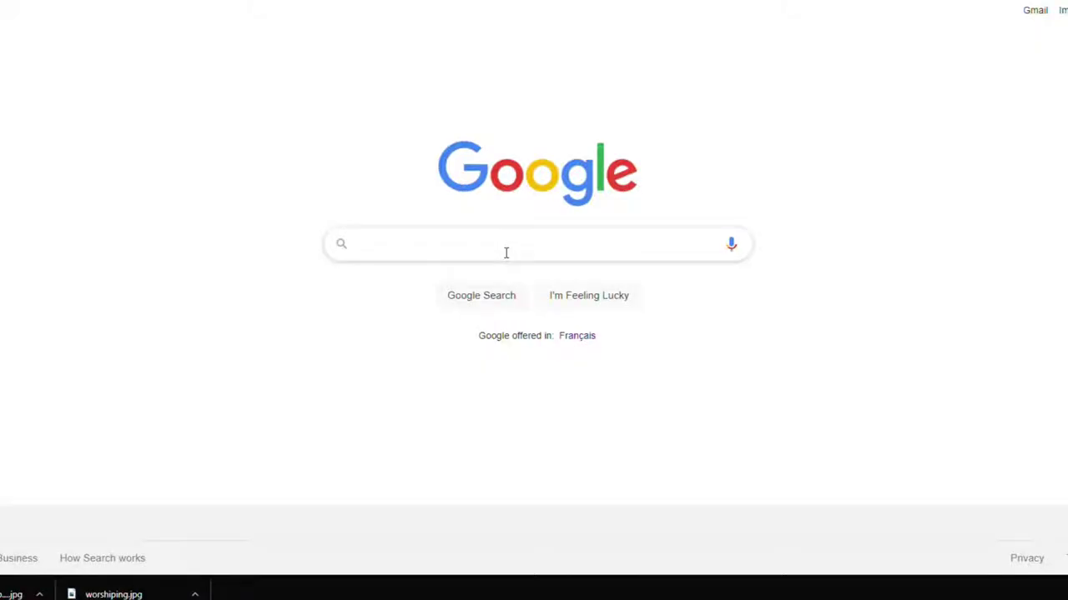
# Step: Search Google for "how to make a grid in unity" and open Code Monkey's "Grid System in Unity" video
pyautogui.write('how to make a grid in')
pyautogui.write('unity')
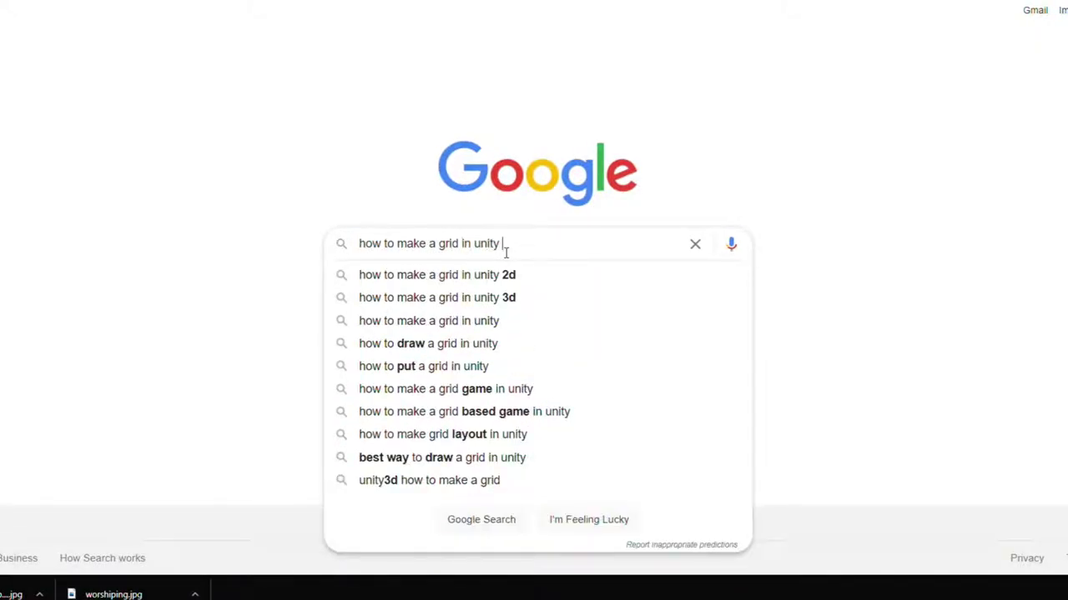
pyautogui.press('Return')
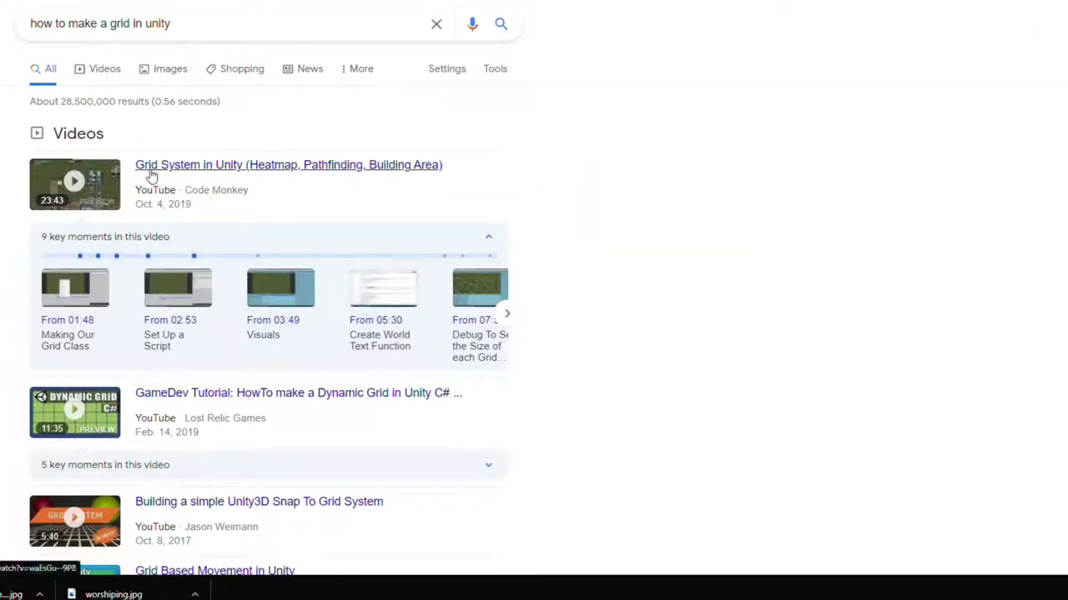
pyautogui.click(153, 169)
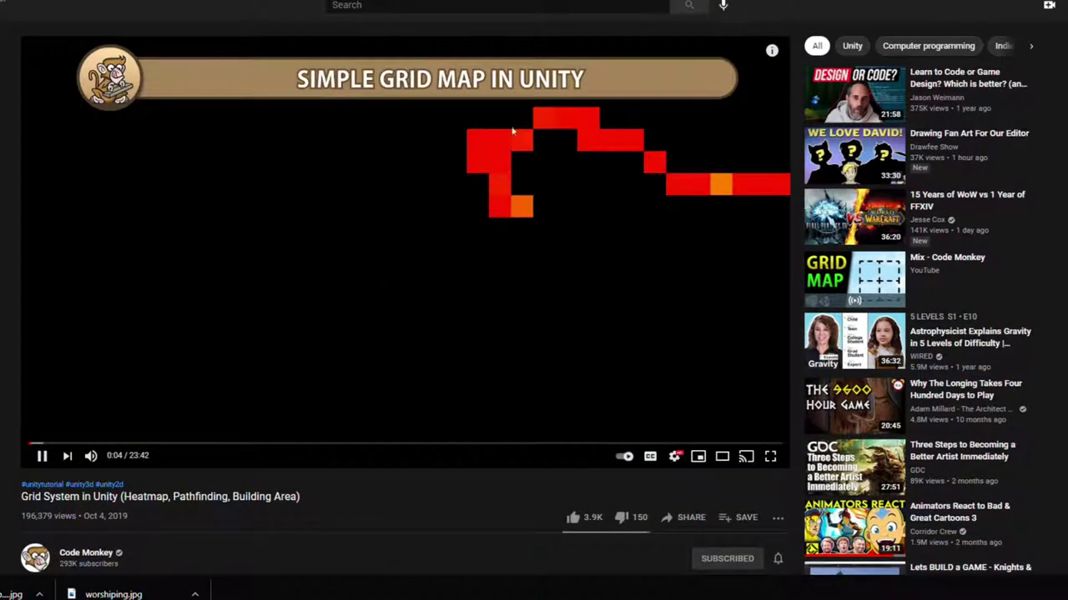
# Step: Go from the grid video to the Code Monkey channel and browse its home page
pyautogui.scroll(-2, 25, 250)
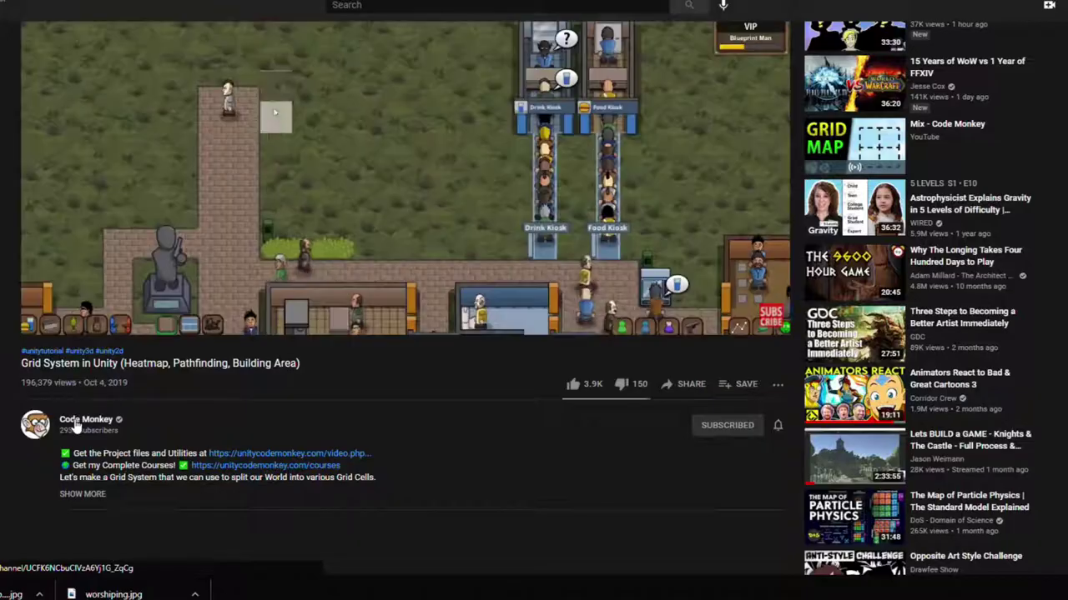
pyautogui.click(75, 422)
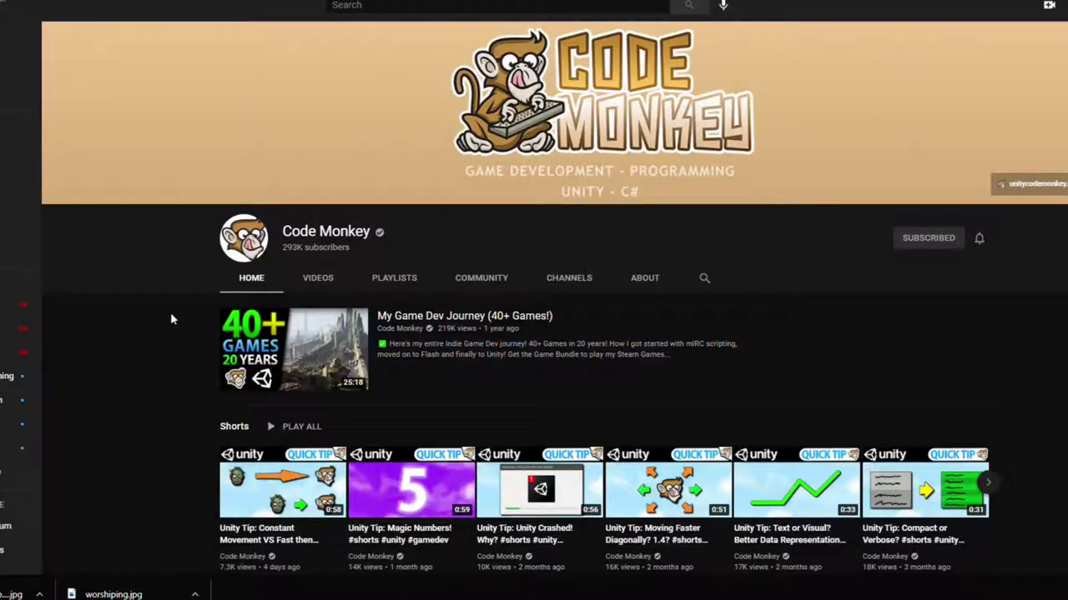
pyautogui.scroll(-2, 202, 218)
pyautogui.scroll(-2, 200, 220)
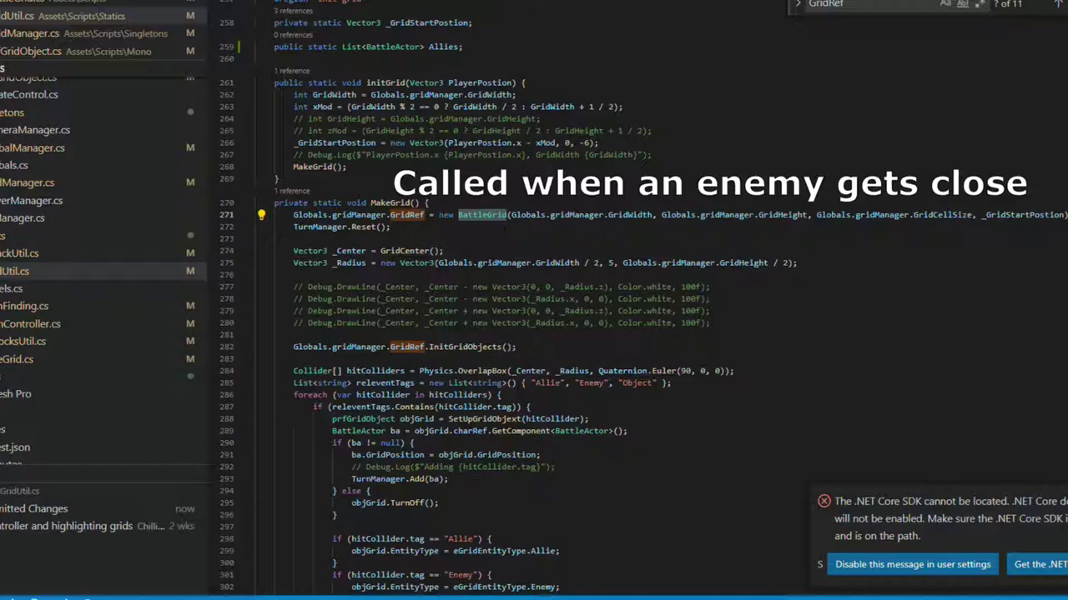
# Step: Go to the BattleGrid definition used in MakeGrid and trace where gridArray is declared, created and filled
pyautogui.press('F12')
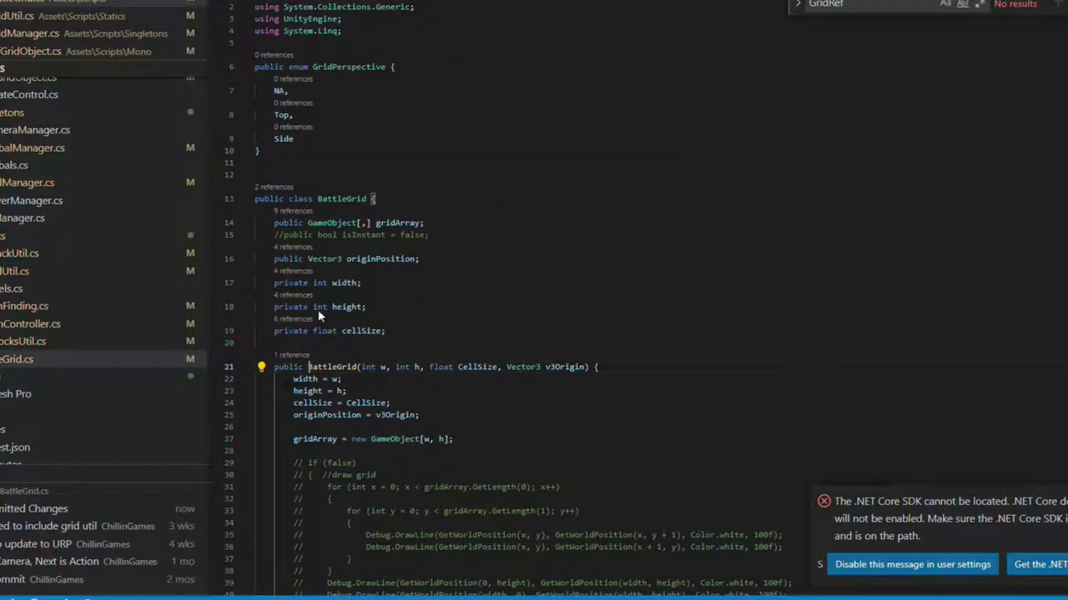
pyautogui.doubleClick(400, 223)
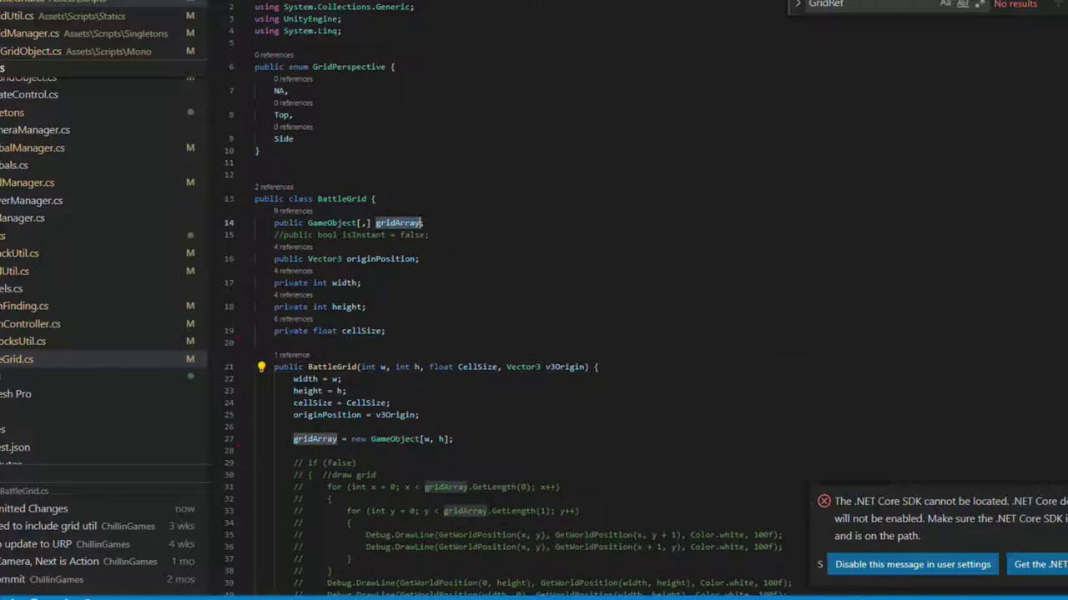
pyautogui.scroll(-2, 534, 333)
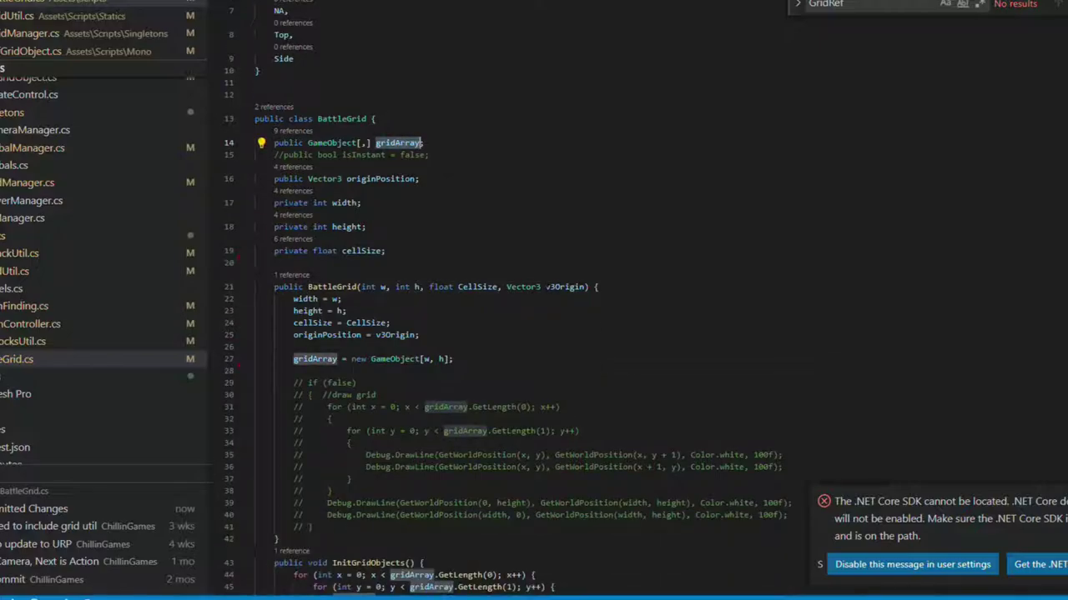
pyautogui.scroll(-3, 401, 234)
pyautogui.doubleClick(315, 238)
pyautogui.scroll(-3, 315, 238)
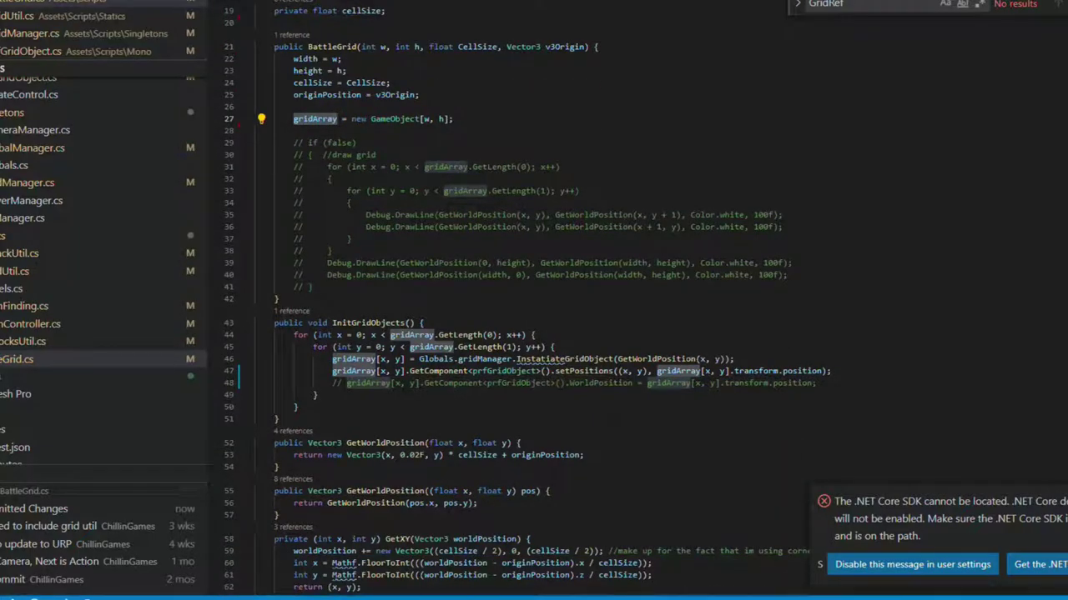
# Step: Highlight the nested loops in InitGridObjects and read on through the GetWorldPosition, GetXY and GetClosesXY methods
pyautogui.moveTo(292, 335); pyautogui.dragTo(298, 407)
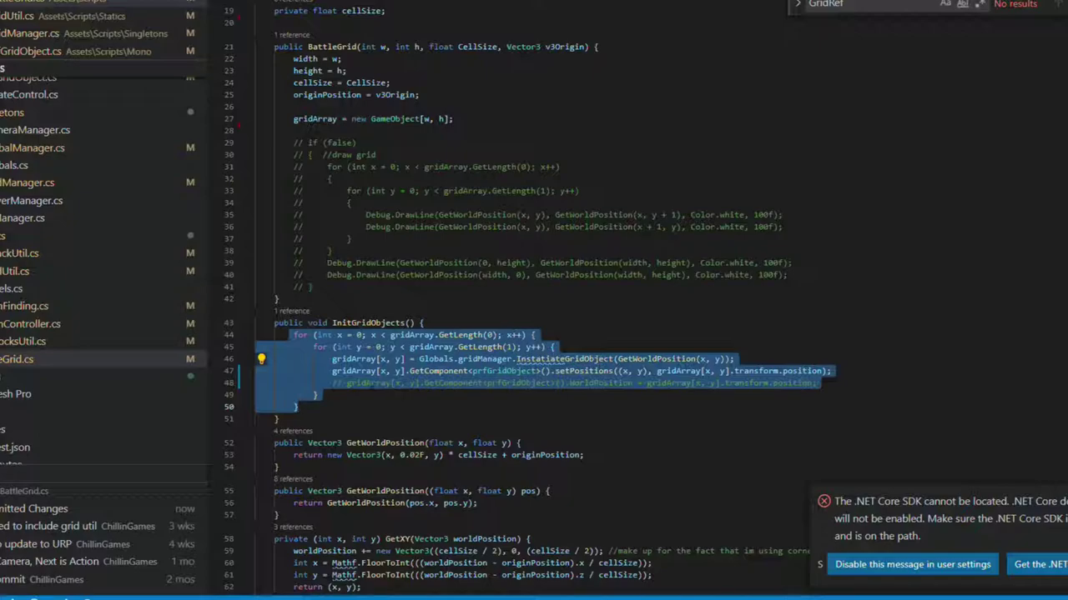
pyautogui.click(371, 410)
pyautogui.scroll(-2, 534, 300)
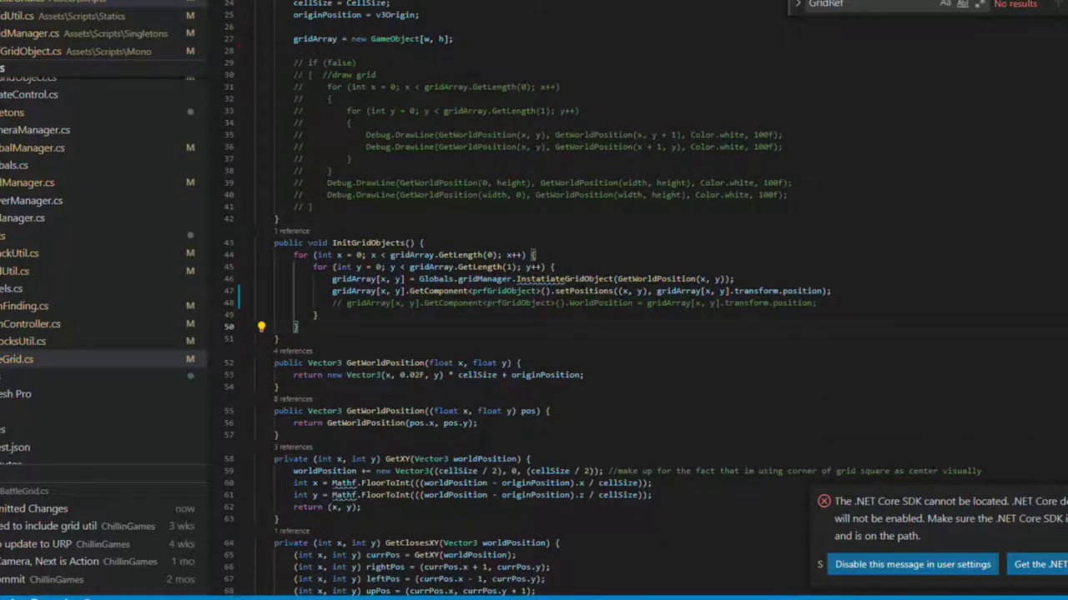
pyautogui.scroll(-2, 534, 300)
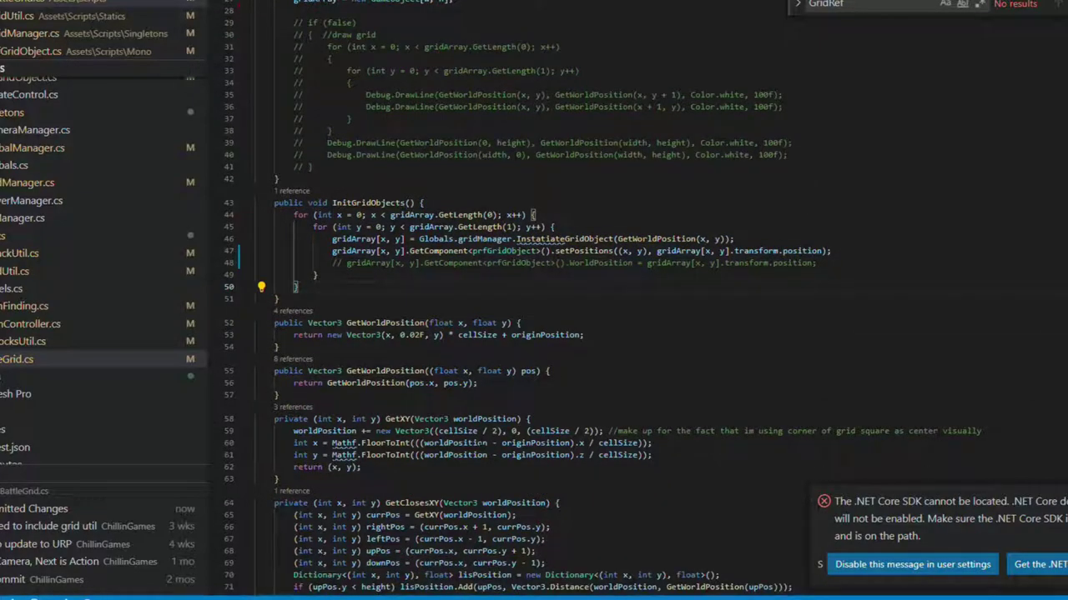
pyautogui.scroll(-1, 533, 301)
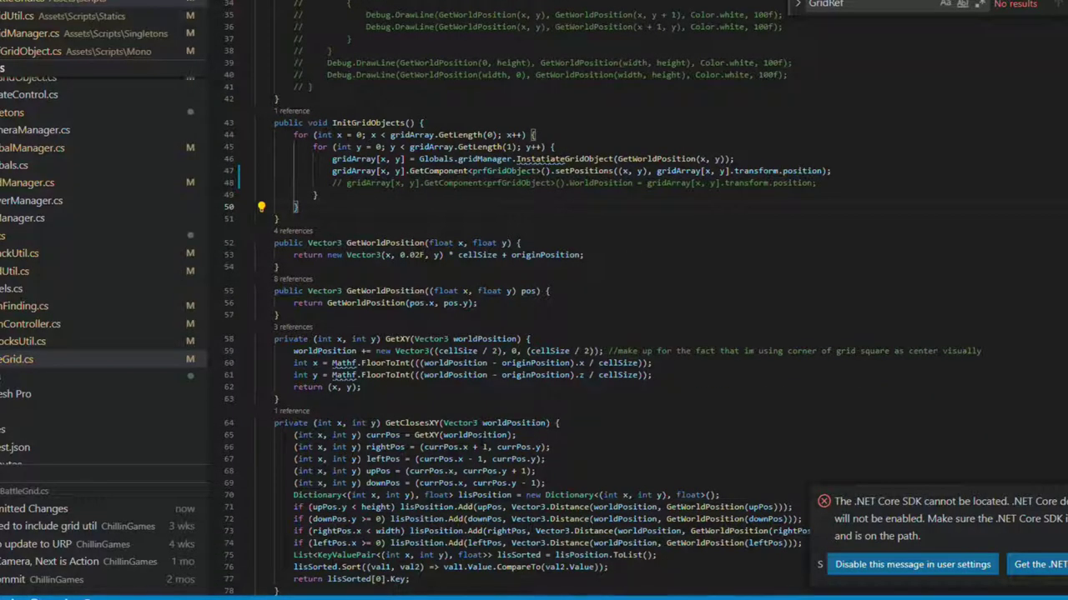
# Step: Switch to the GridManager script and read through its grid fields, event subscriptions, CameraStops, ActorPositionReached and ChangeGameMode methods
pyautogui.hotkey('ctrl', 'Tab')
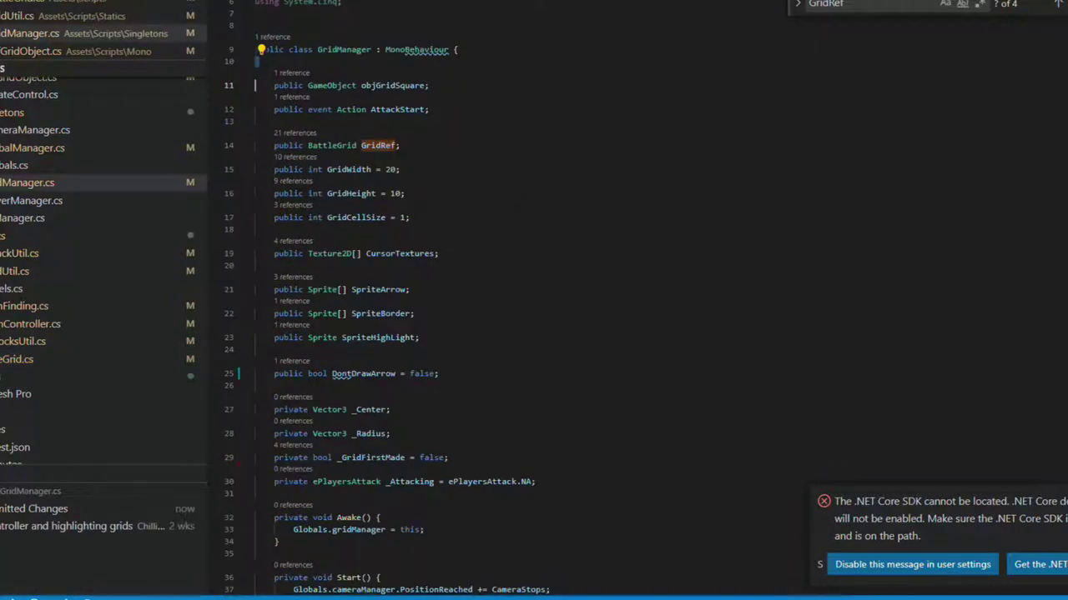
pyautogui.scroll(-2, 512, 299)
pyautogui.scroll(-2, 512, 298)
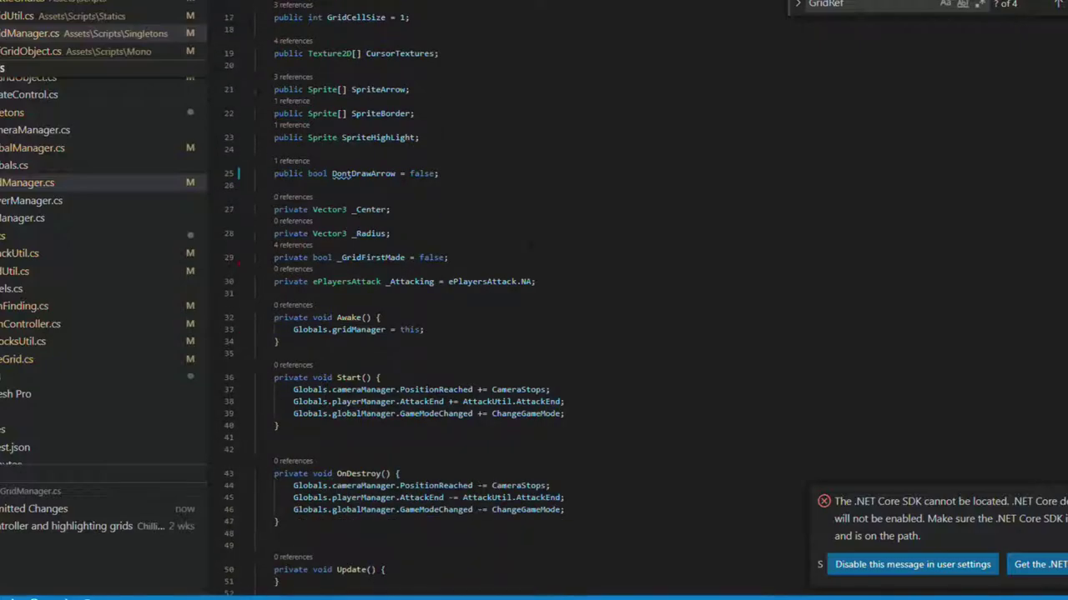
pyautogui.scroll(-3, 530, 246)
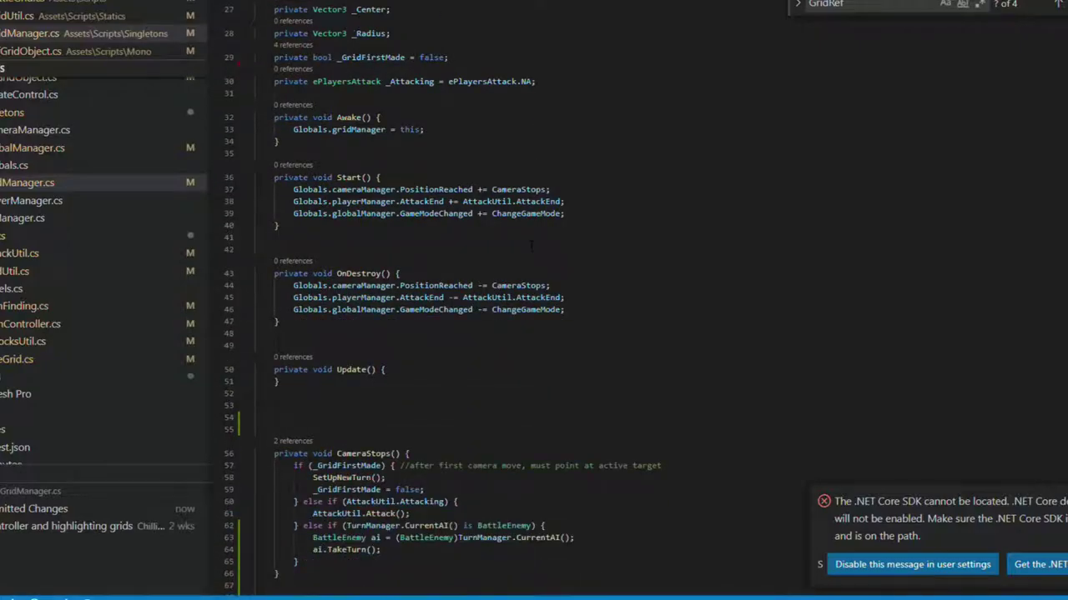
pyautogui.scroll(-5, 531, 245)
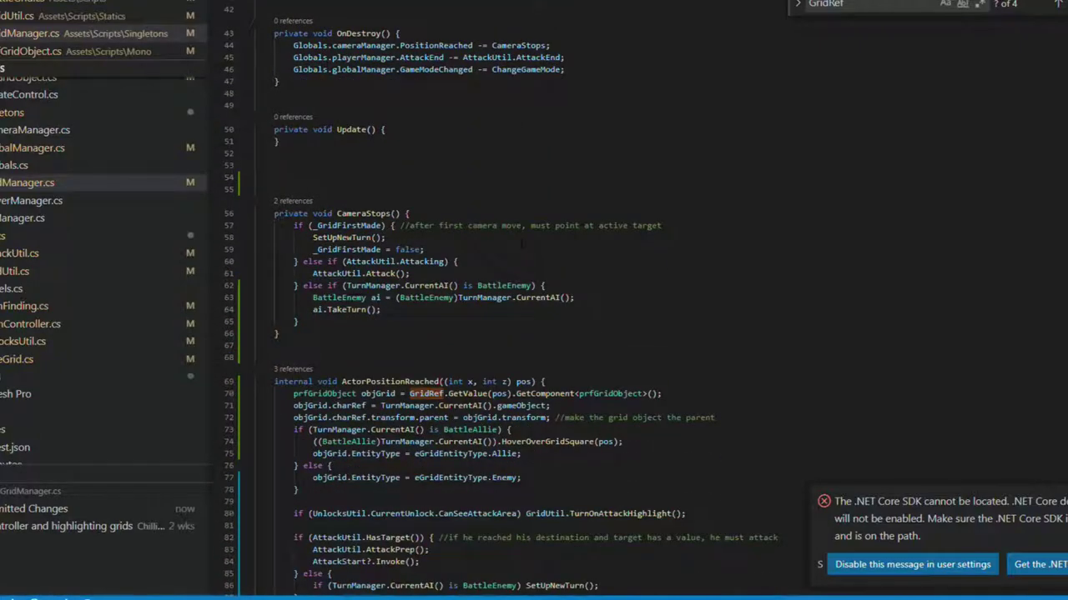
pyautogui.scroll(-3, 523, 245)
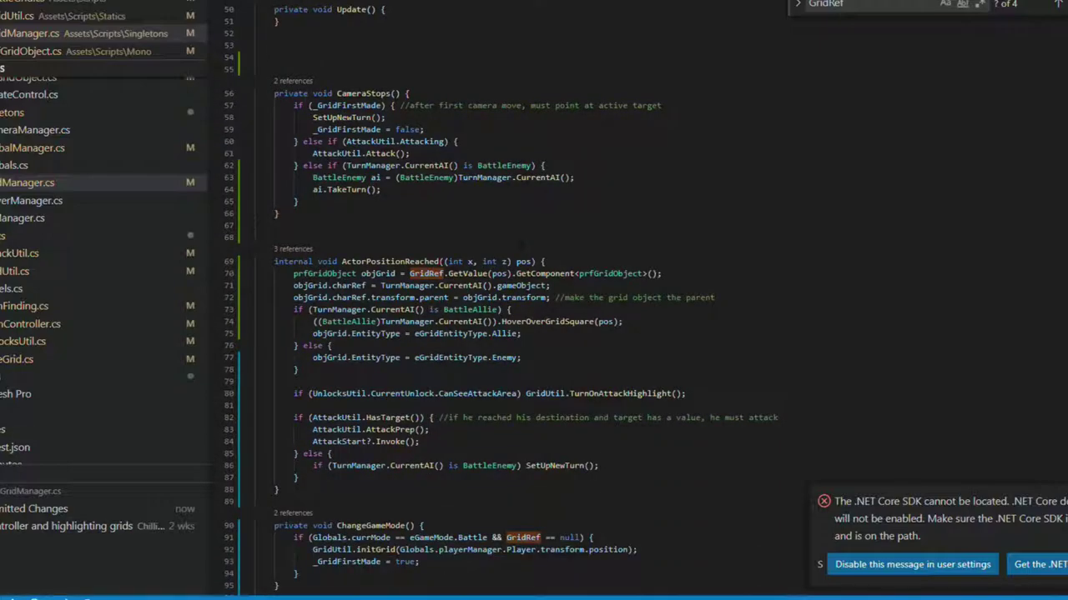
pyautogui.scroll(-6, 522, 245)
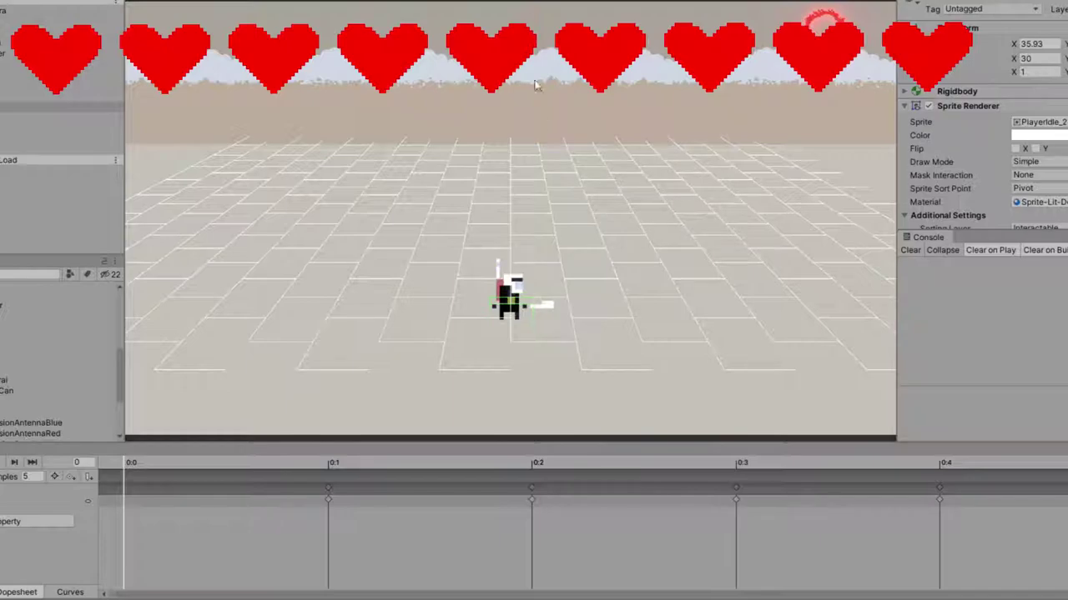
# Step: Try several spots in the running game to examine how the grid is drawn around the player
pyautogui.click(624, 276)
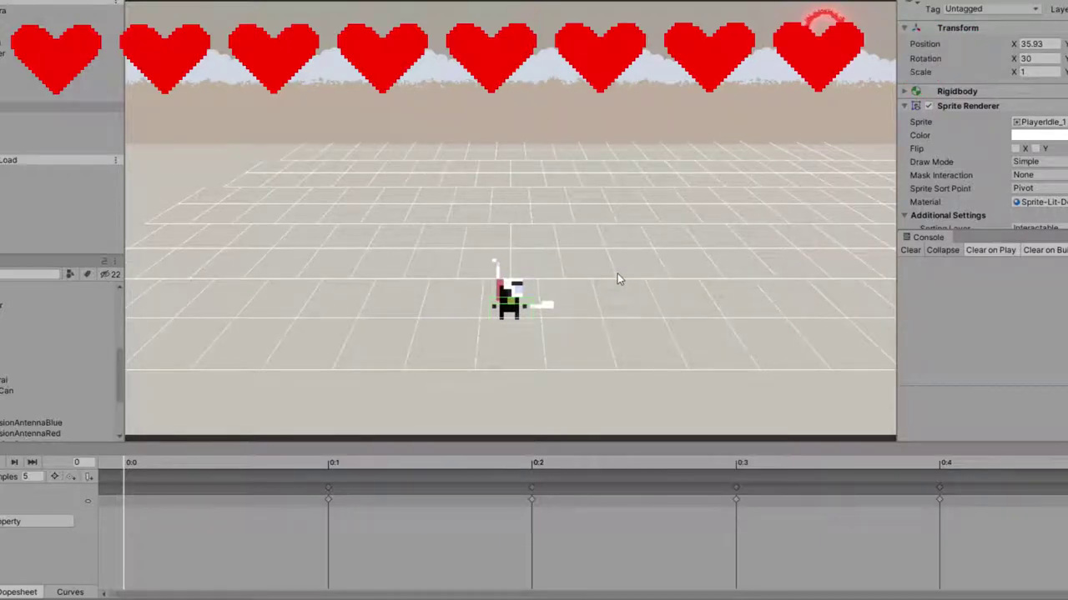
pyautogui.click(602, 146)
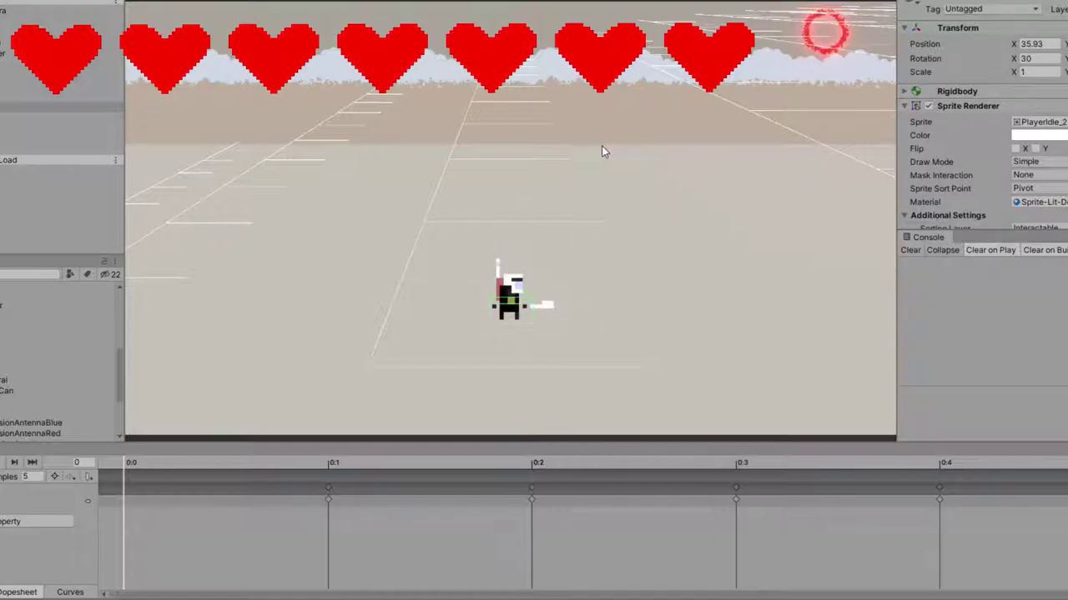
pyautogui.click(469, 140)
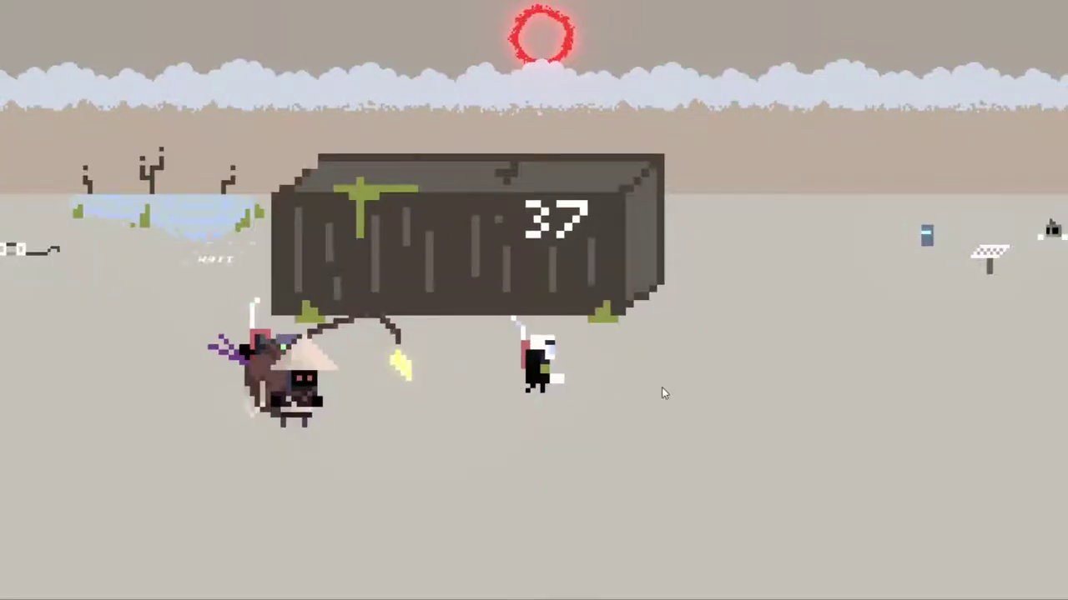
# Step: Walk the player right from the container past the small desert props, then back to the left
pyautogui.press('d')
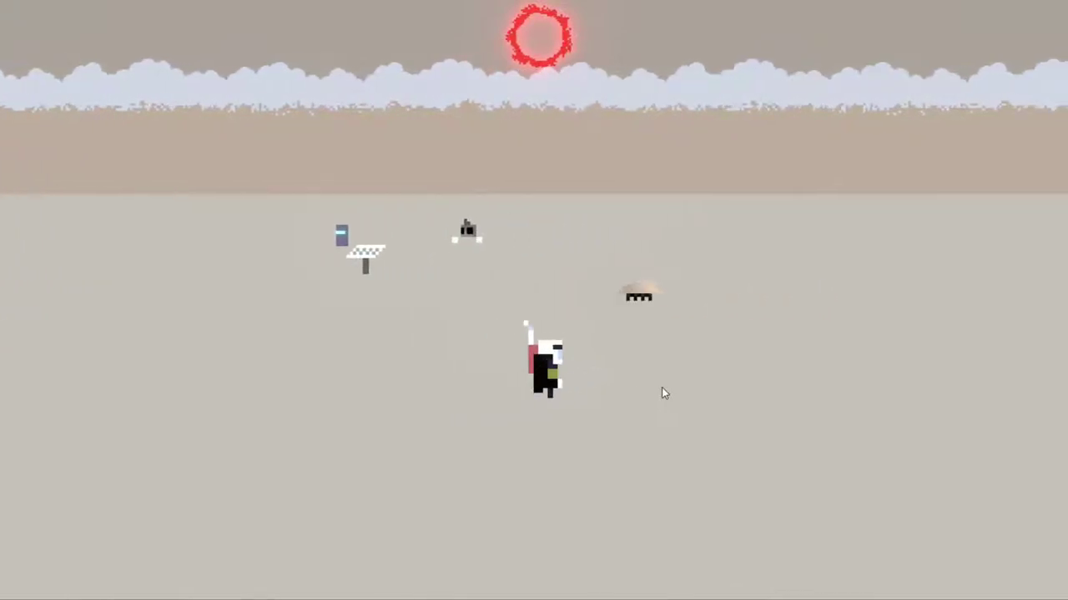
pyautogui.press('a')
pyautogui.press('a')
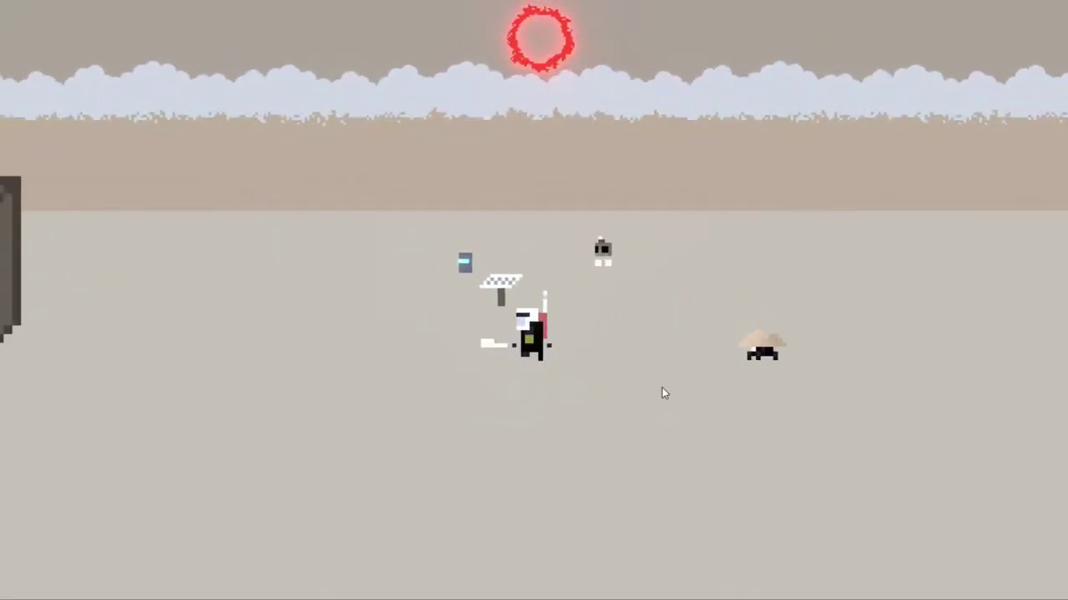
pyautogui.press('a')
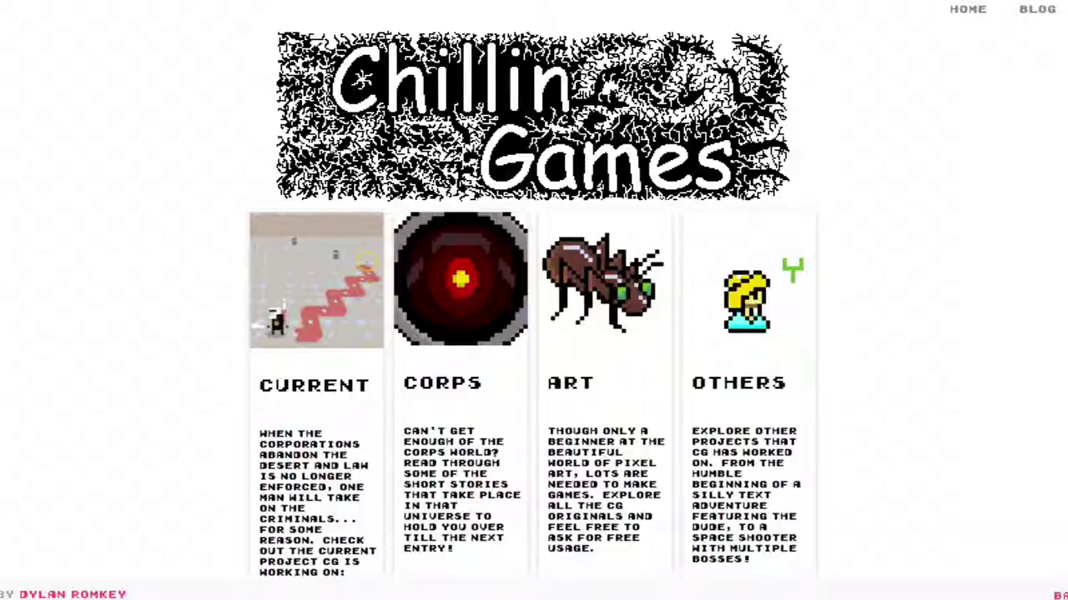
# Step: Look over the Current, Corps, Art and Others sections on the Chillin Games website's home page
pyautogui.scroll(-1, 159, 250)
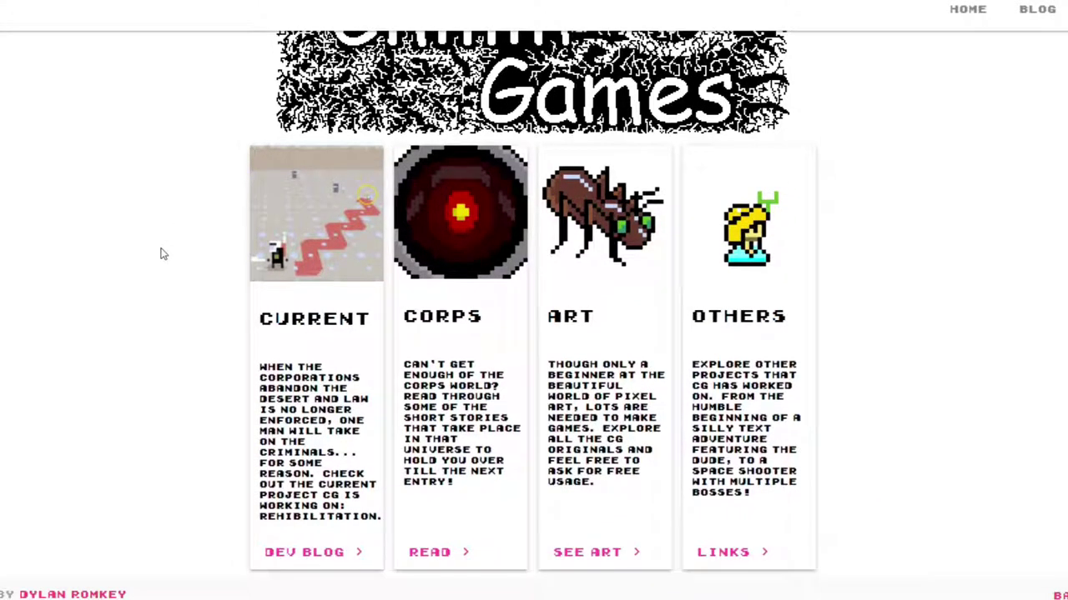